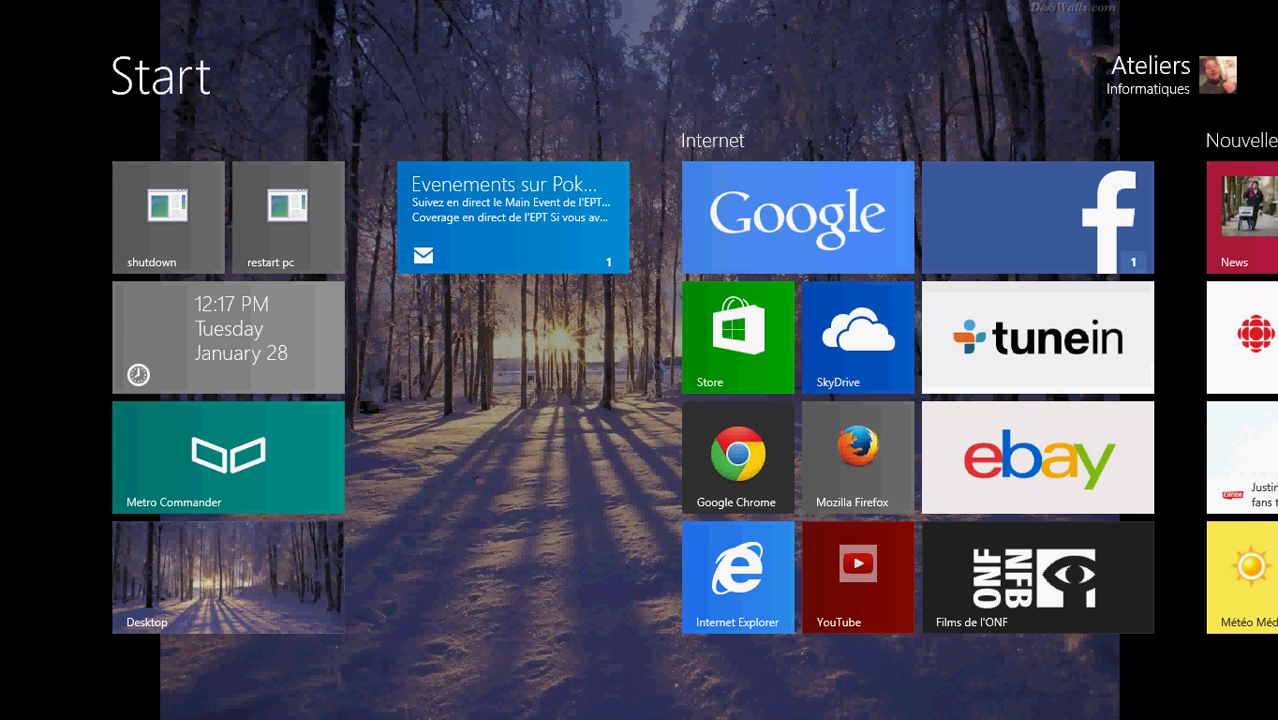
# - Adjust the system volume to 74 and toggle the sound mute
pyautogui.press('XF86AudioLowerVolume')
pyautogui.press('XF86AudioLowerVolume')
pyautogui.press('XF86AudioLowerVolume')
pyautogui.press('XF86AudioLowerVolume')
pyautogui.press('XF86AudioLowerVolume')
pyautogui.press('XF86AudioLowerVolume')
pyautogui.press('XF86AudioLowerVolume')
pyautogui.press('XF86AudioRaiseVolume')
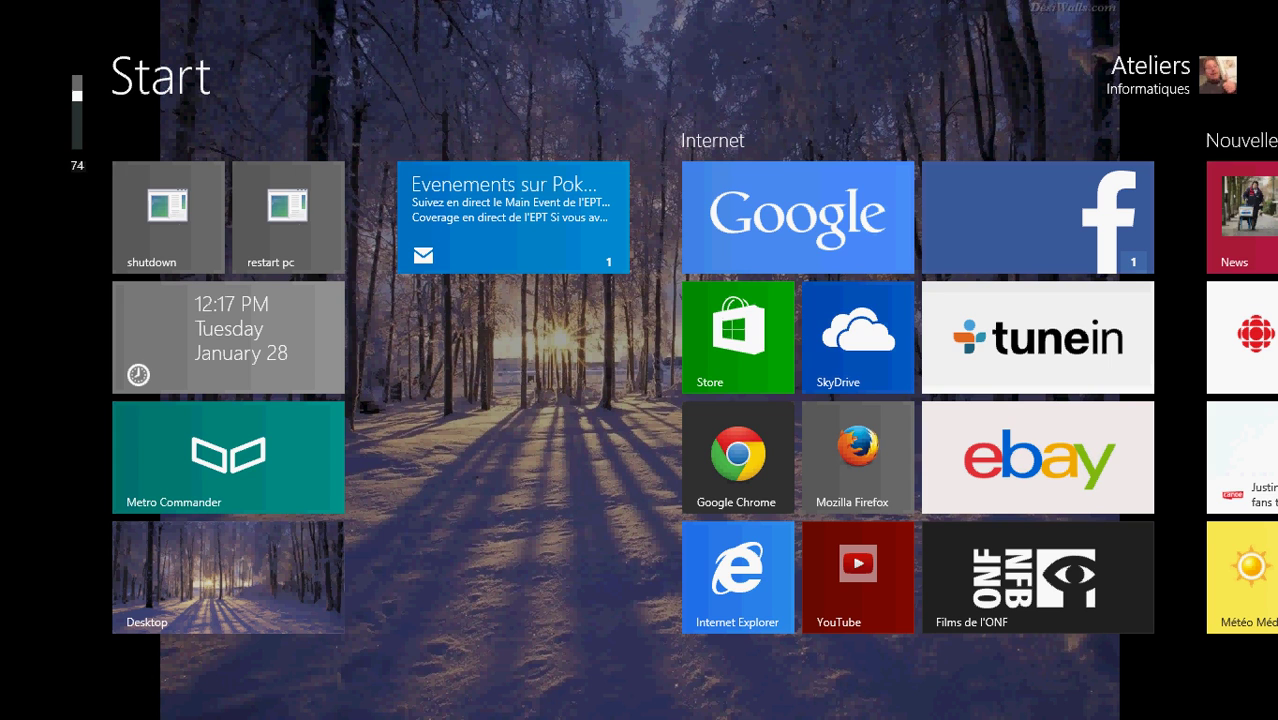
pyautogui.press('XF86AudioMute')
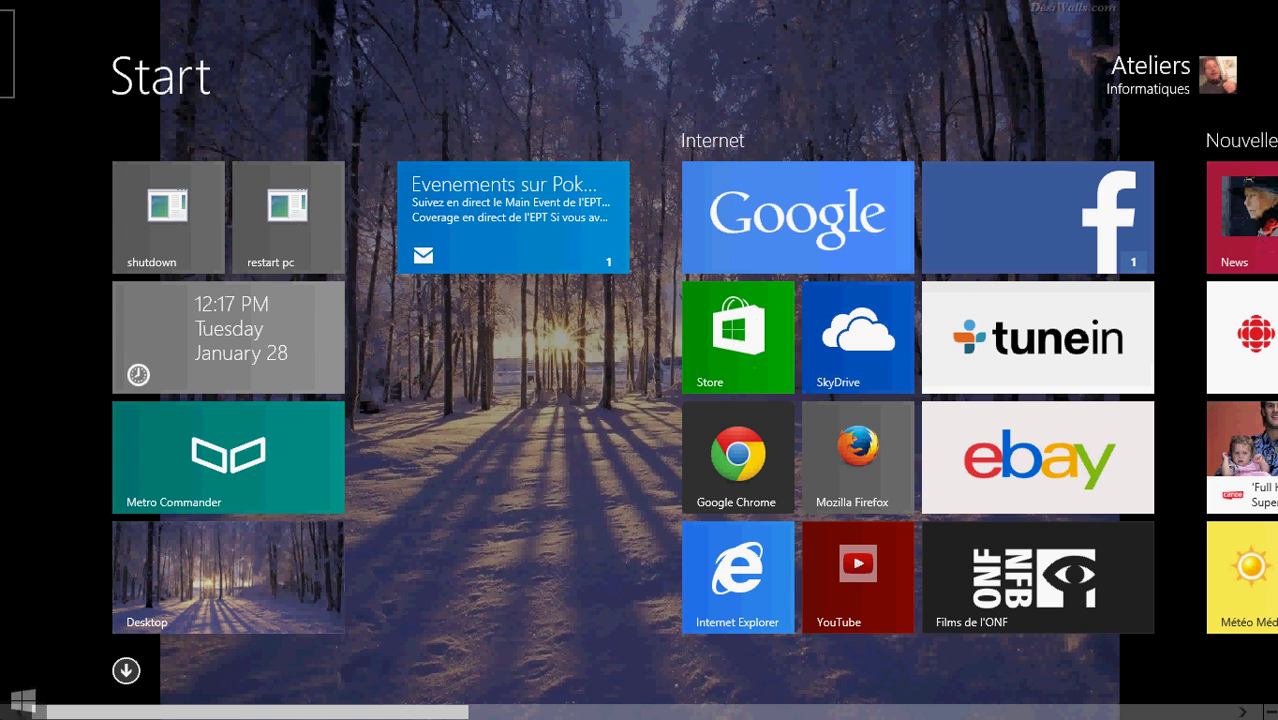
# - From the desktop, search everywhere for "printer", open Device settings and select the HP LaserJet P1505 under other devices
pyautogui.click(241, 582)
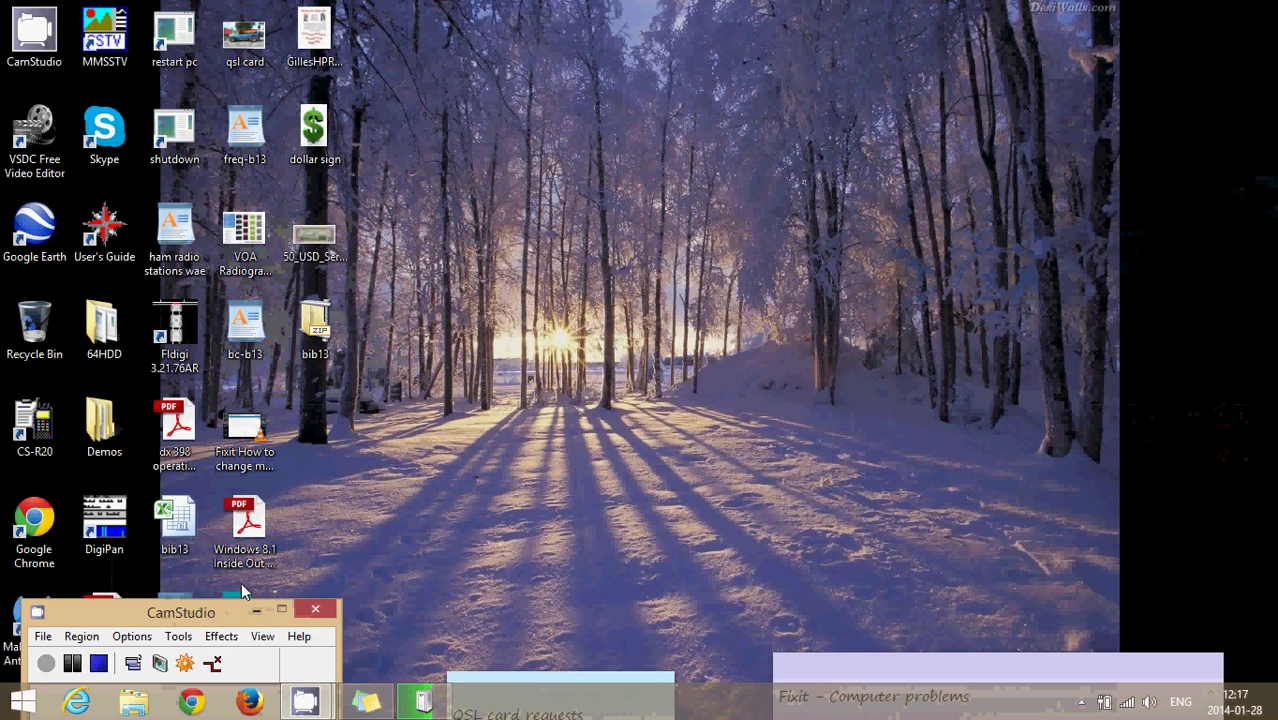
pyautogui.click(1081, 703)
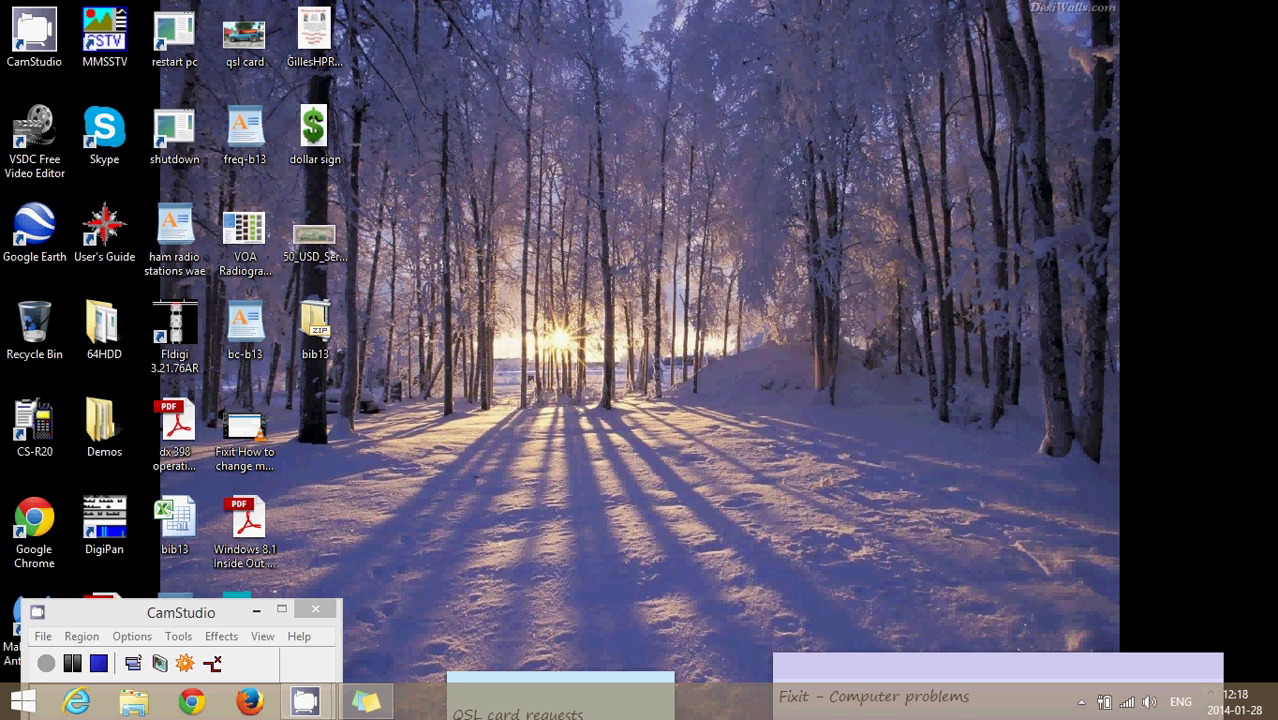
pyautogui.moveTo(1277, 0)
pyautogui.moveTo(1243, 180)
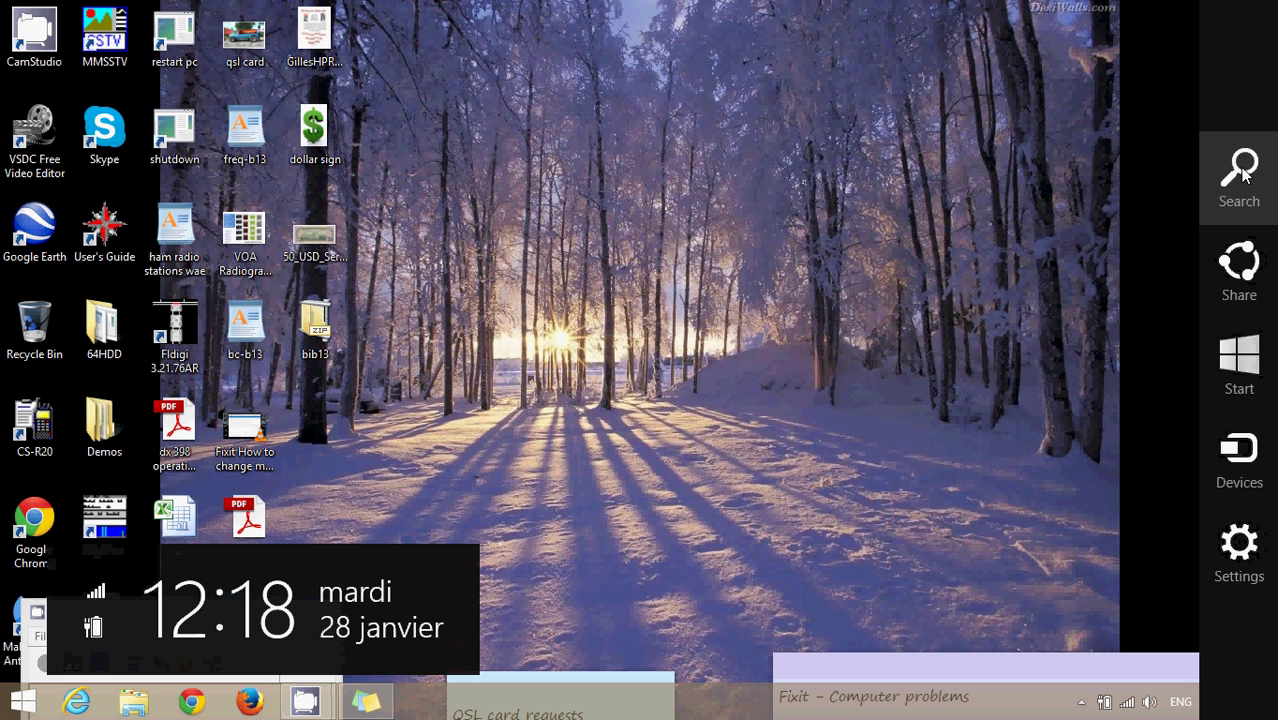
pyautogui.click(1244, 175)
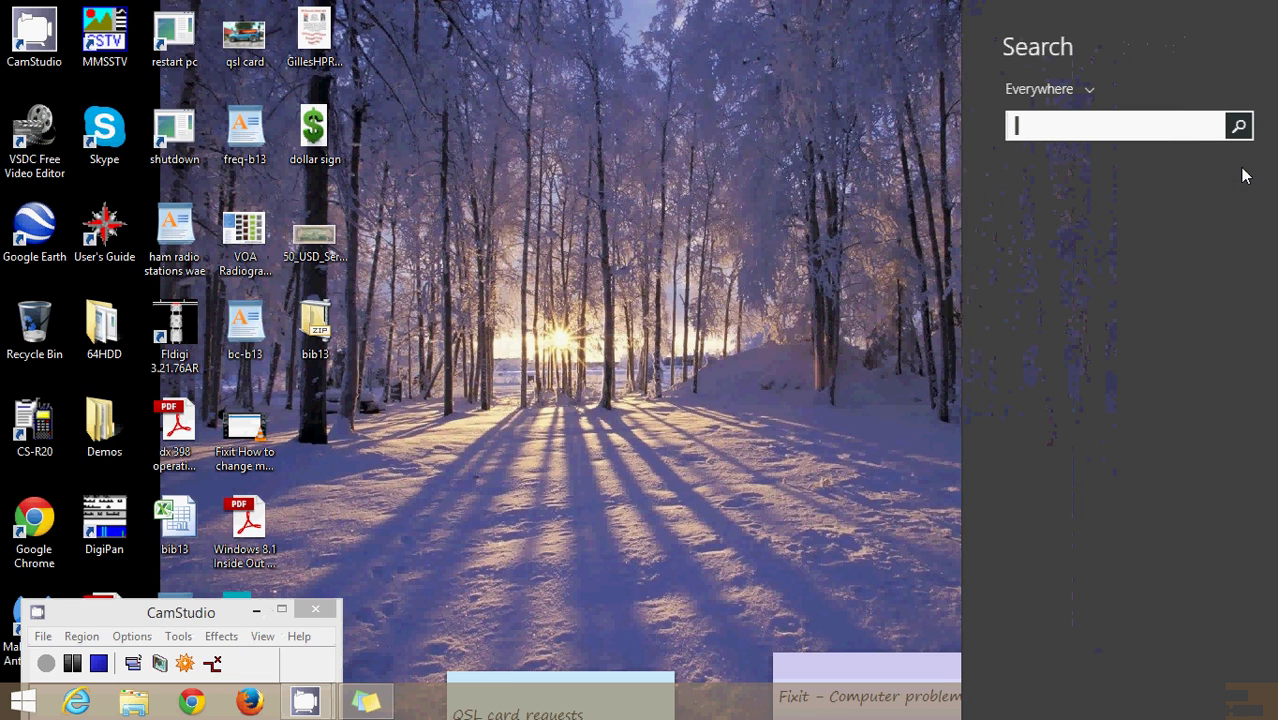
pyautogui.write('pr')
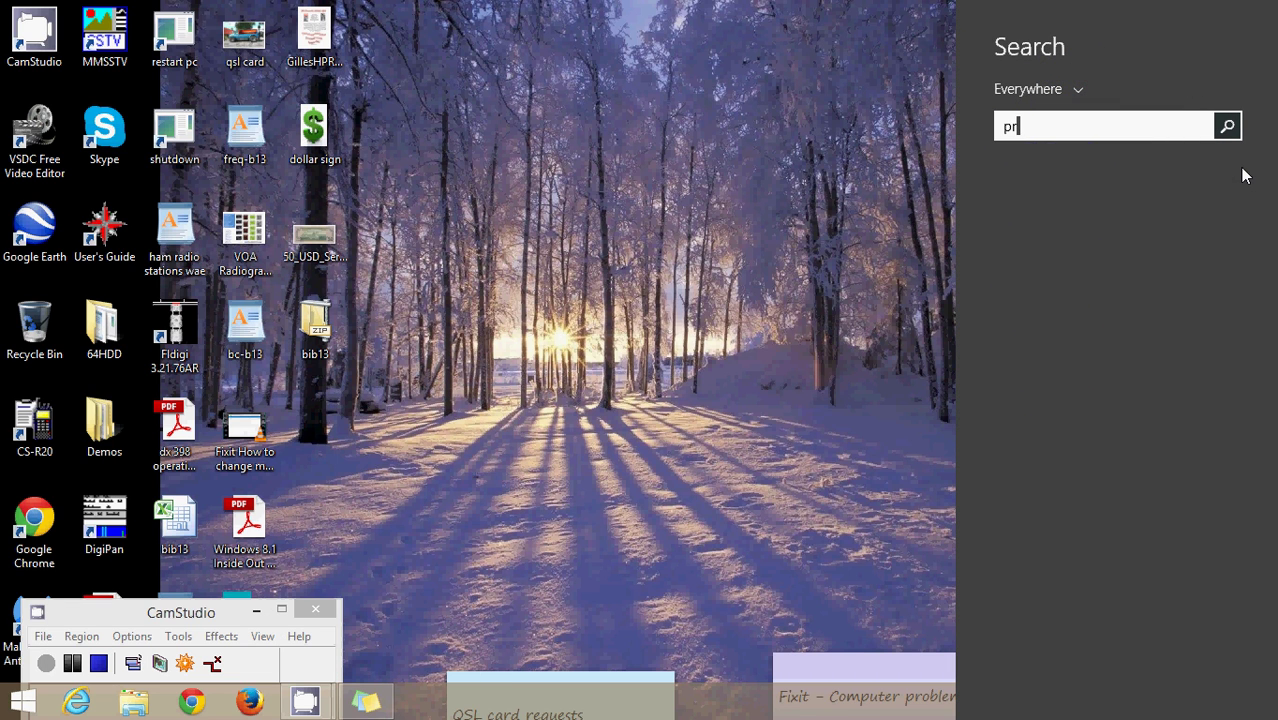
pyautogui.write('inter')
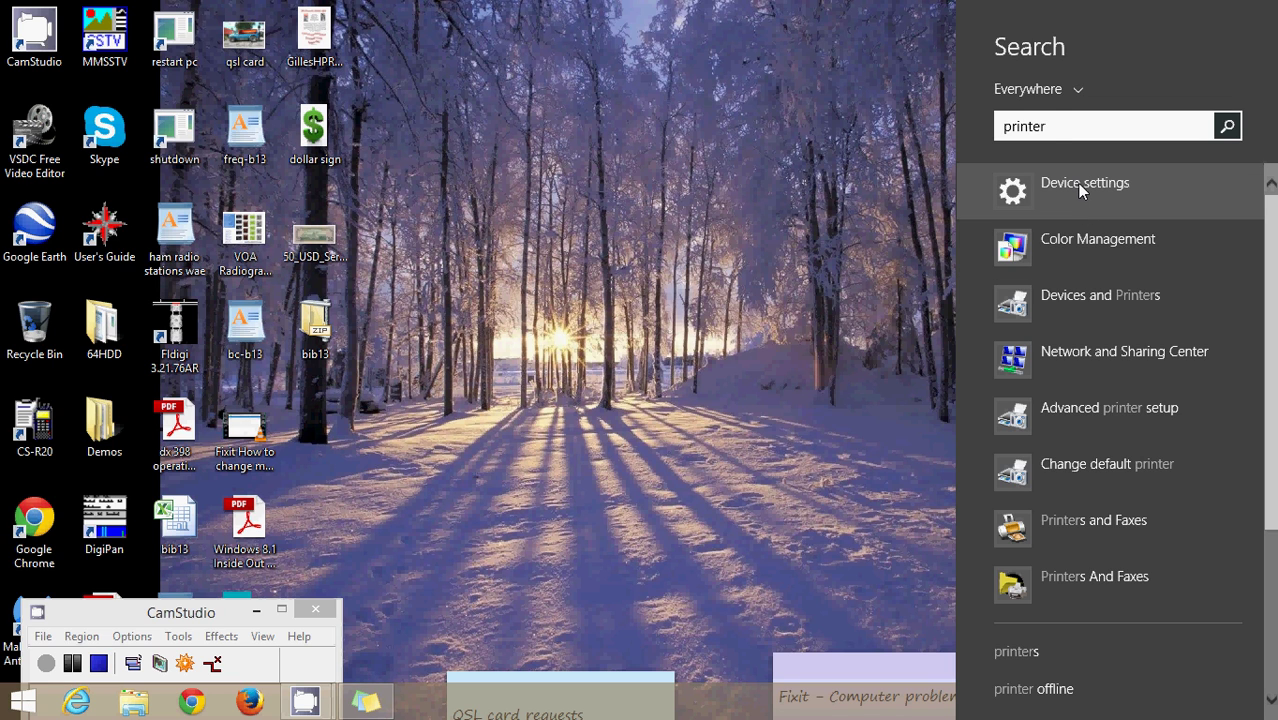
pyautogui.click(1077, 183)
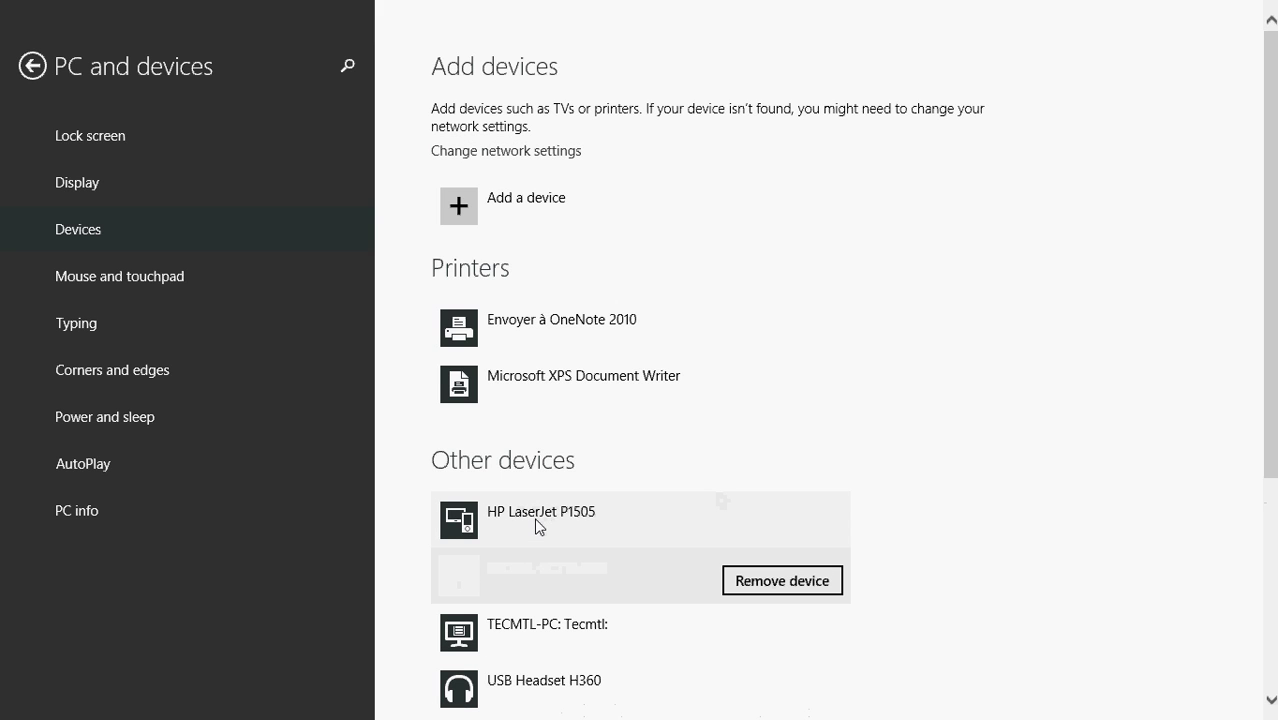
pyautogui.click(594, 513)
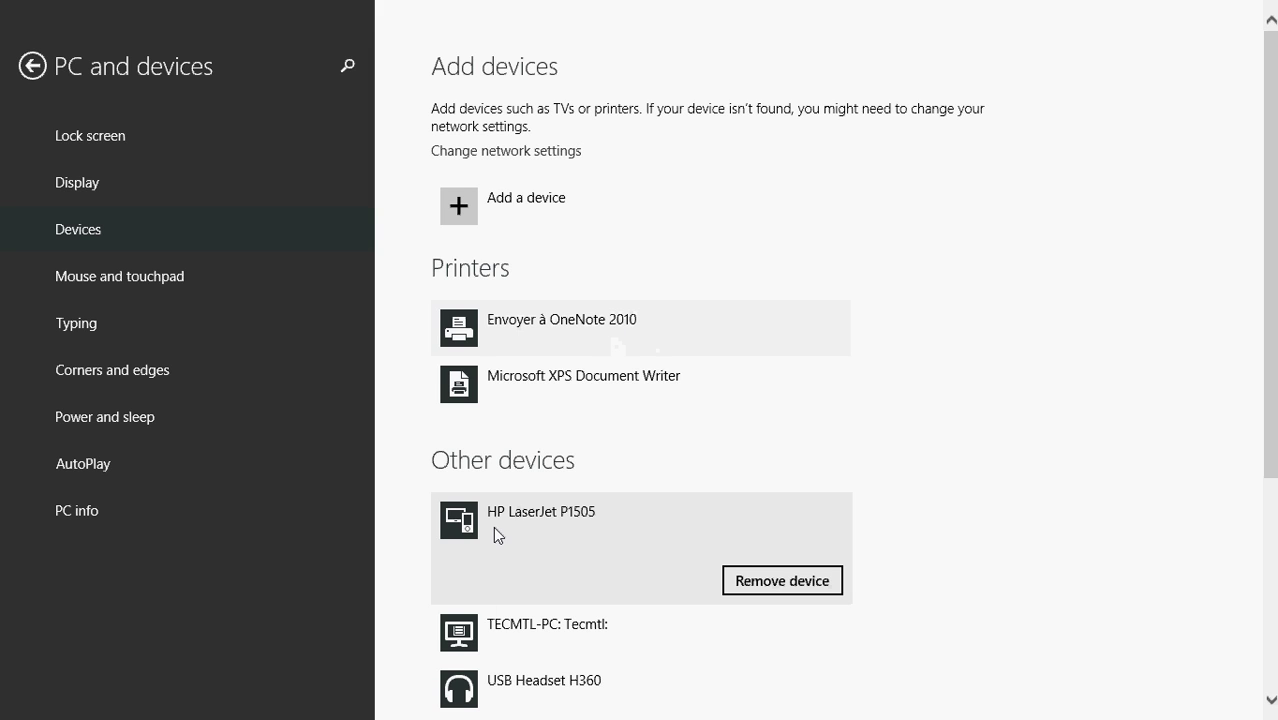
# - Search the Start screen for WordPad, open it and write "test" in the blank document
pyautogui.press('super')
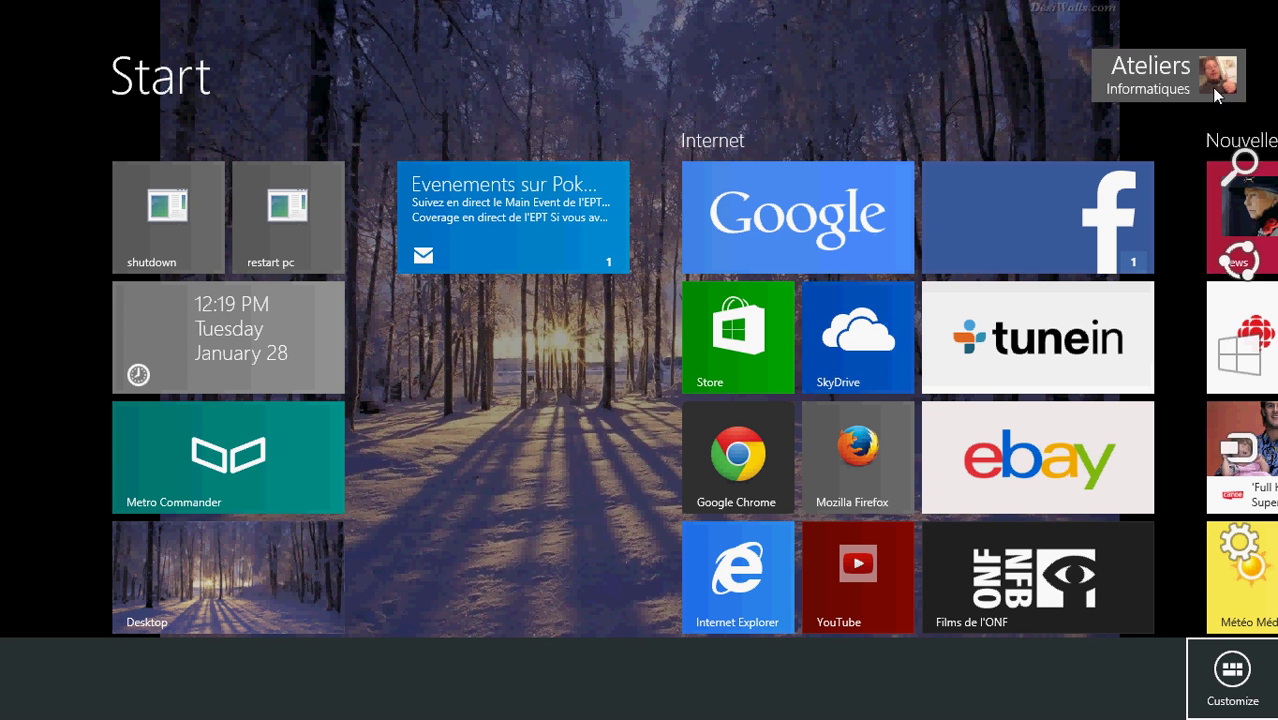
pyautogui.click(1232, 172)
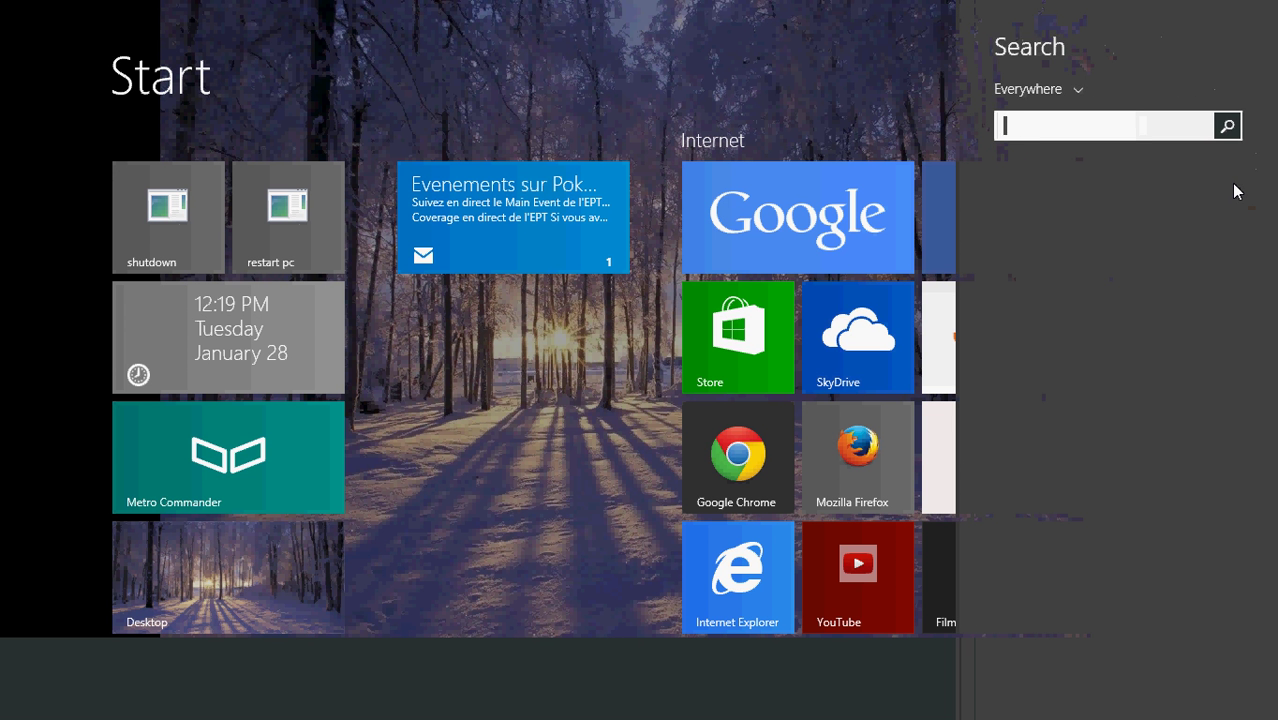
pyautogui.write('wordPad')
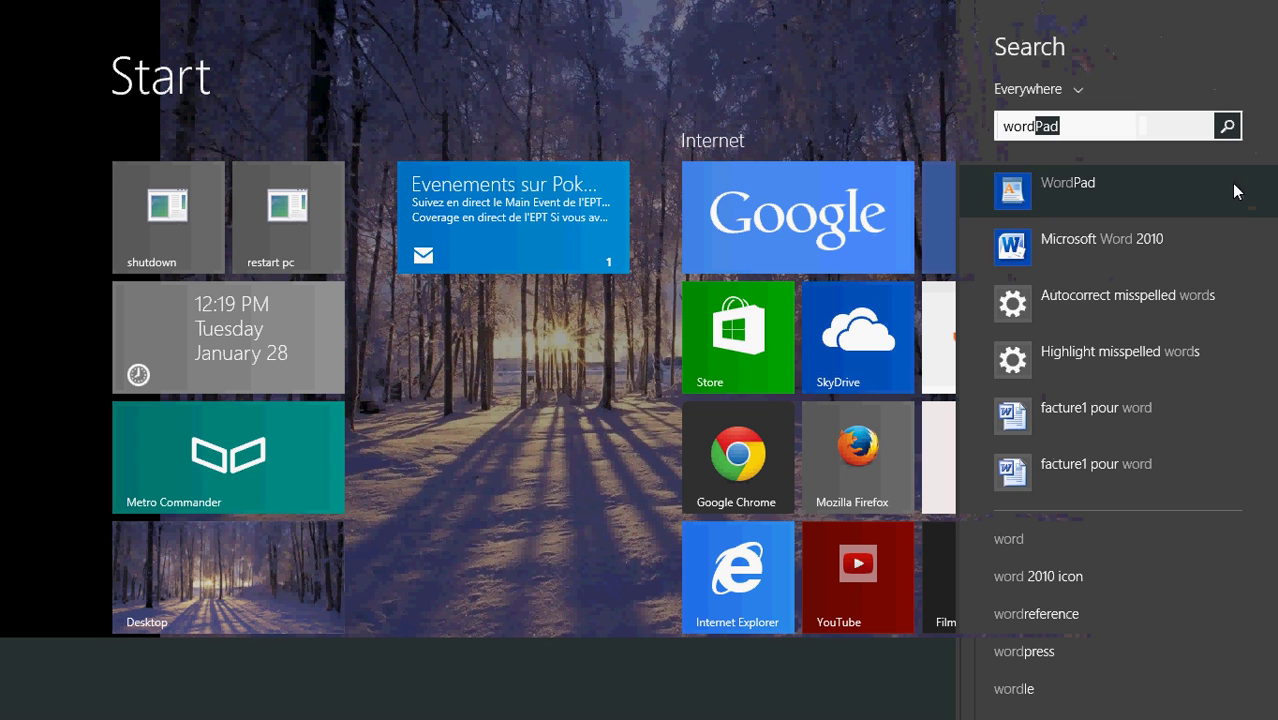
pyautogui.click(1047, 190)
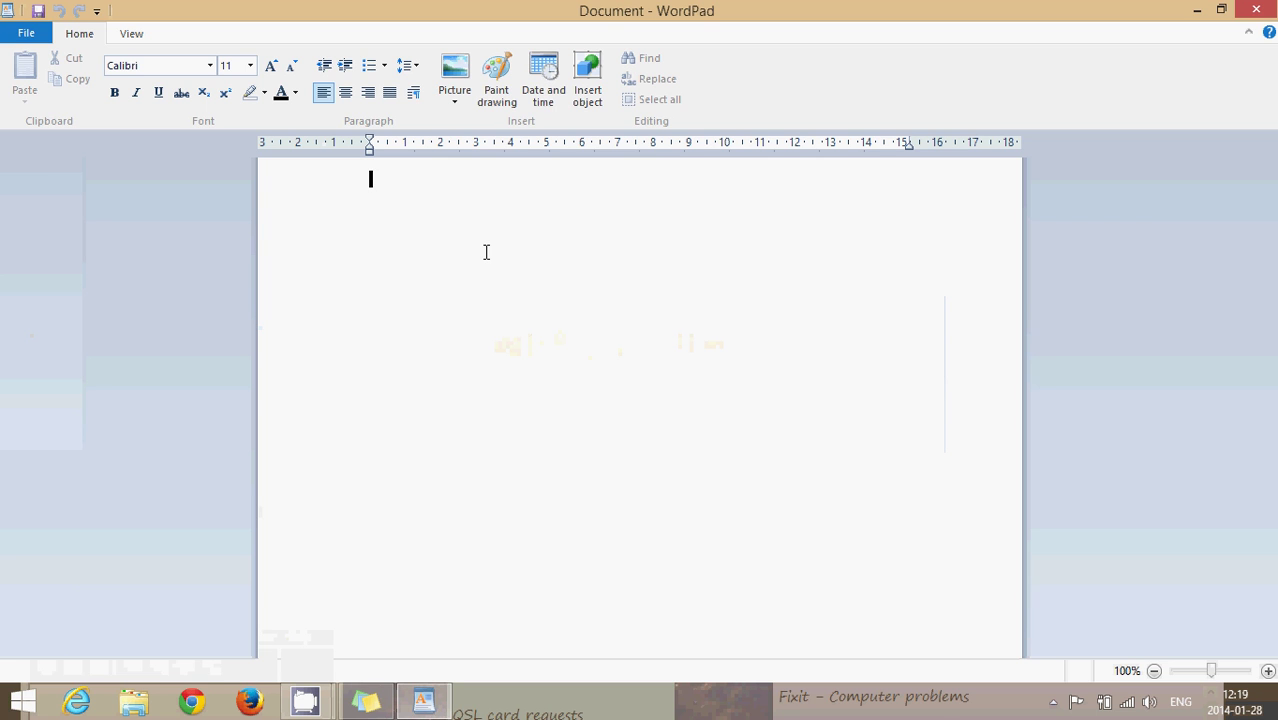
pyautogui.write('test')
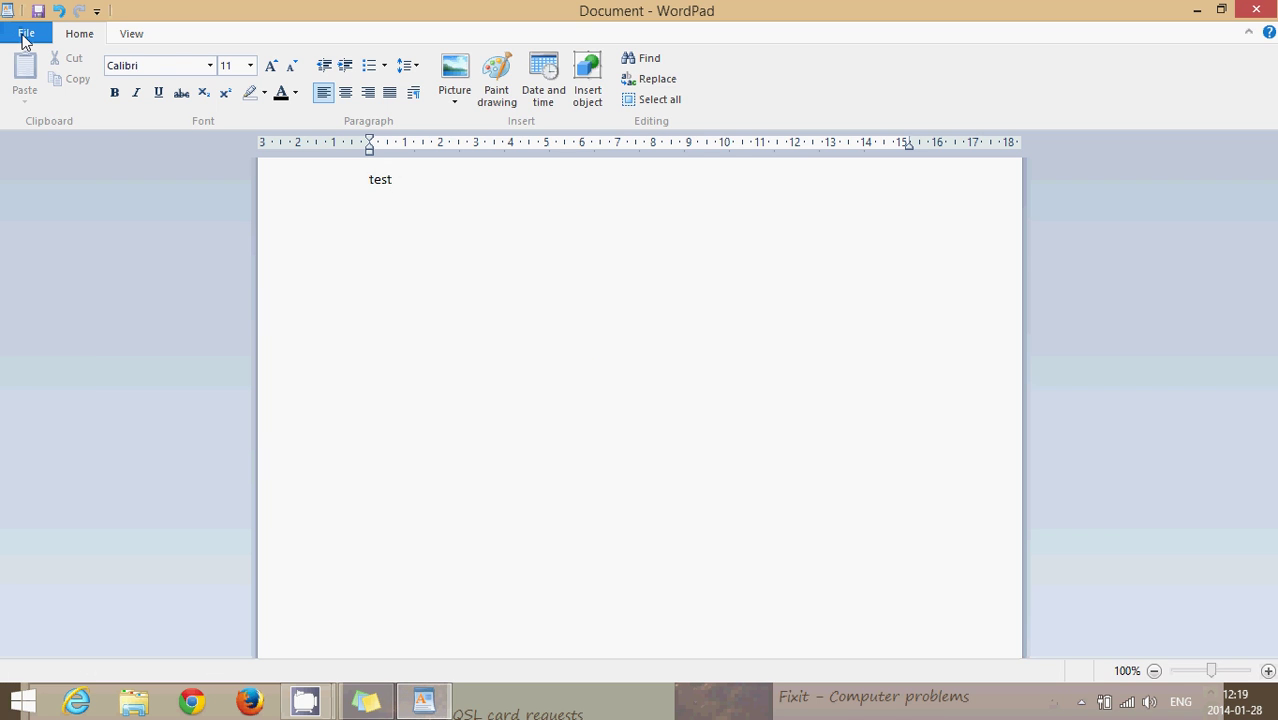
# - Check which printers the document's Print dialog offers, cancel printing and close WordPad
pyautogui.click(23, 37)
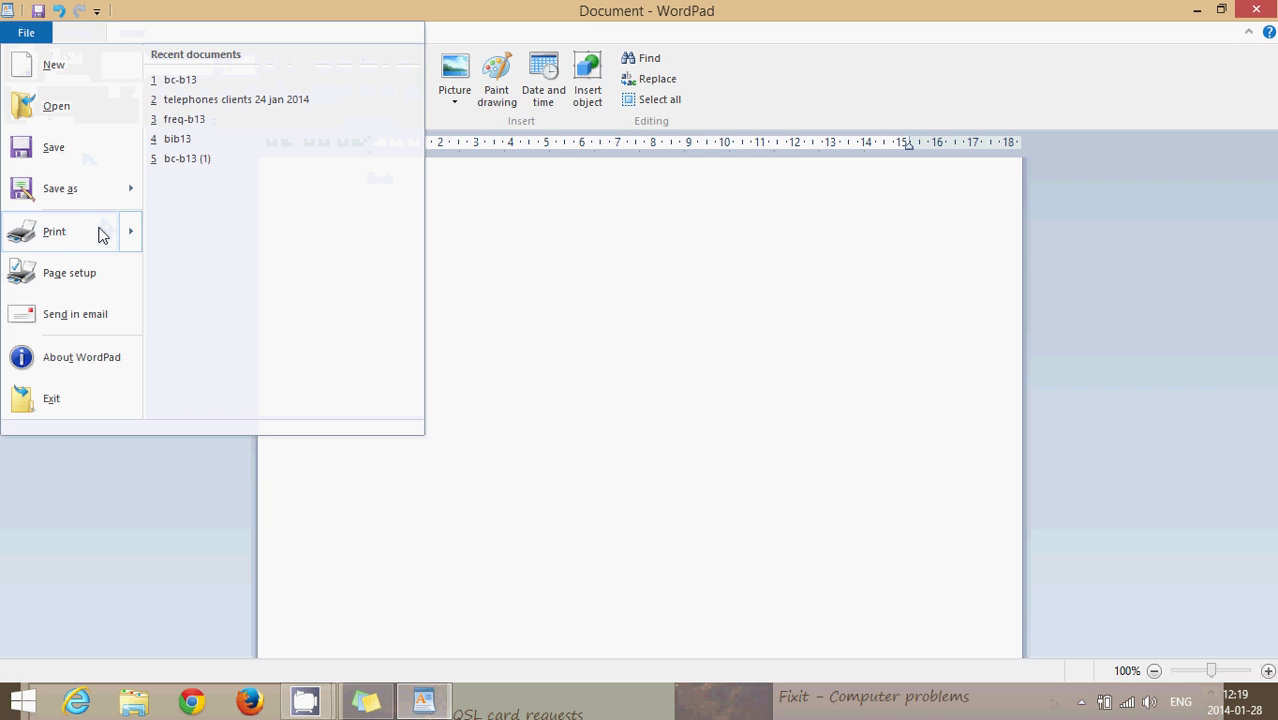
pyautogui.moveTo(99, 233)
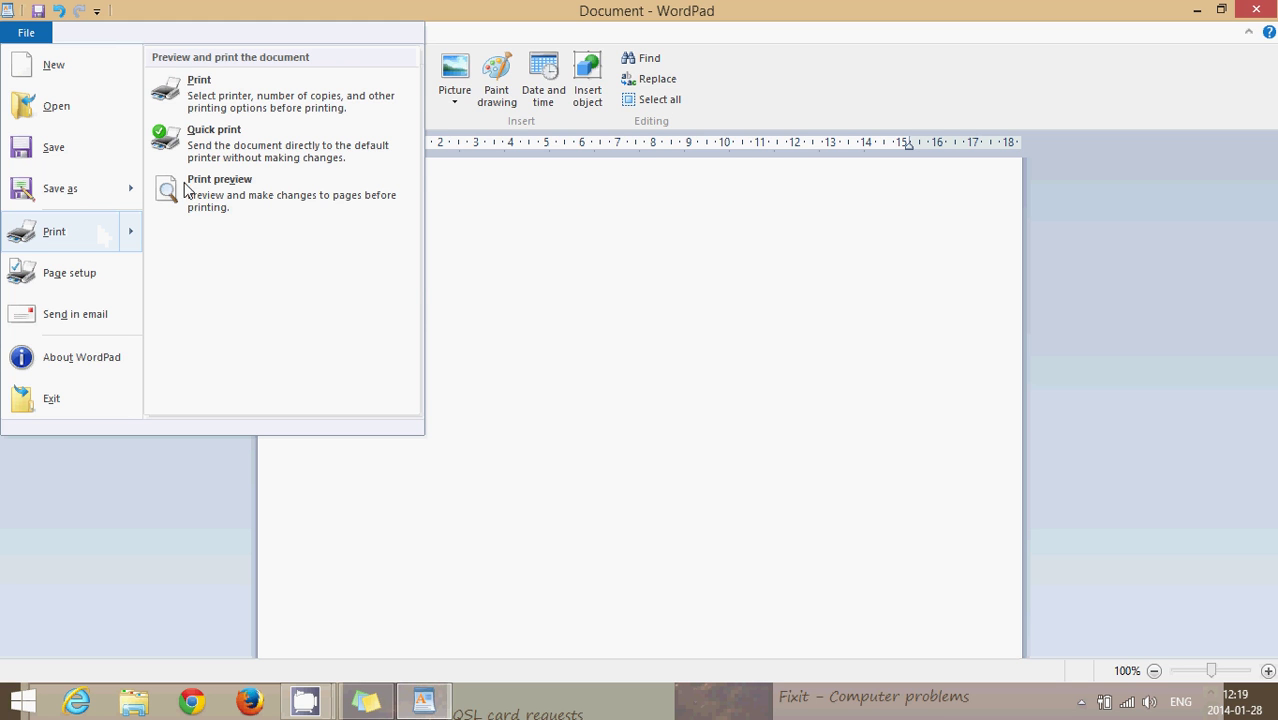
pyautogui.click(293, 100)
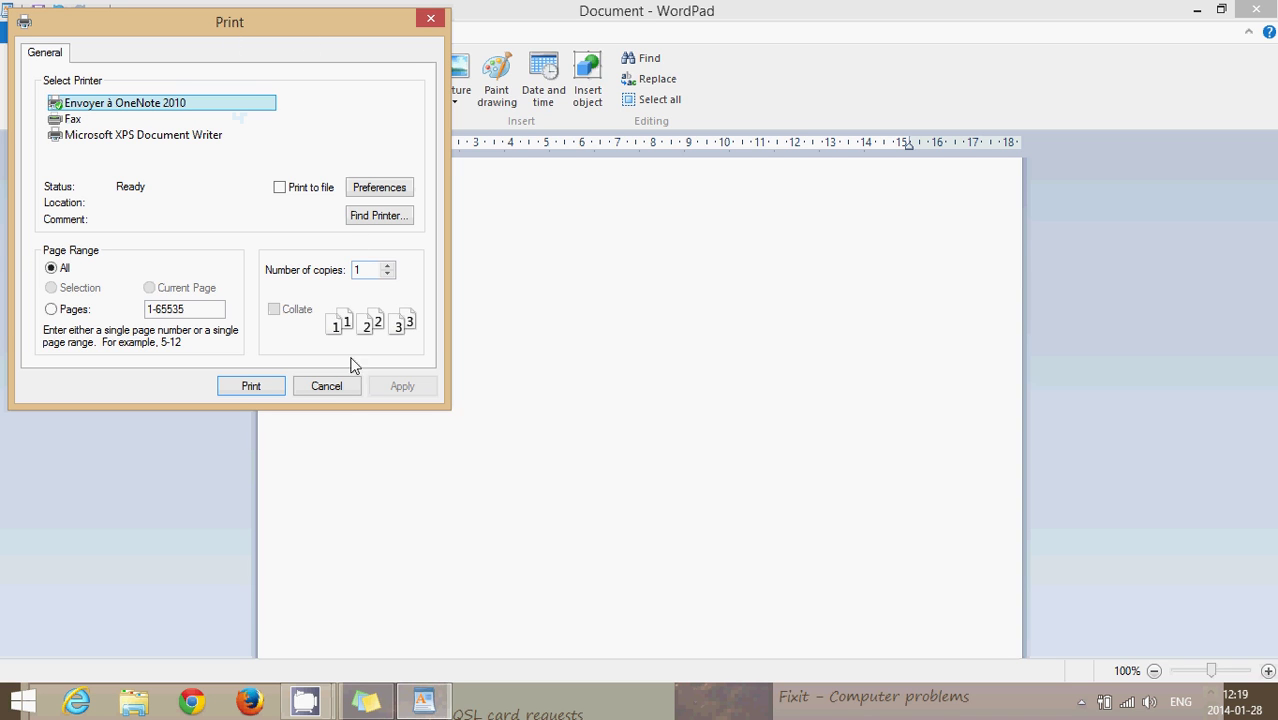
pyautogui.click(337, 385)
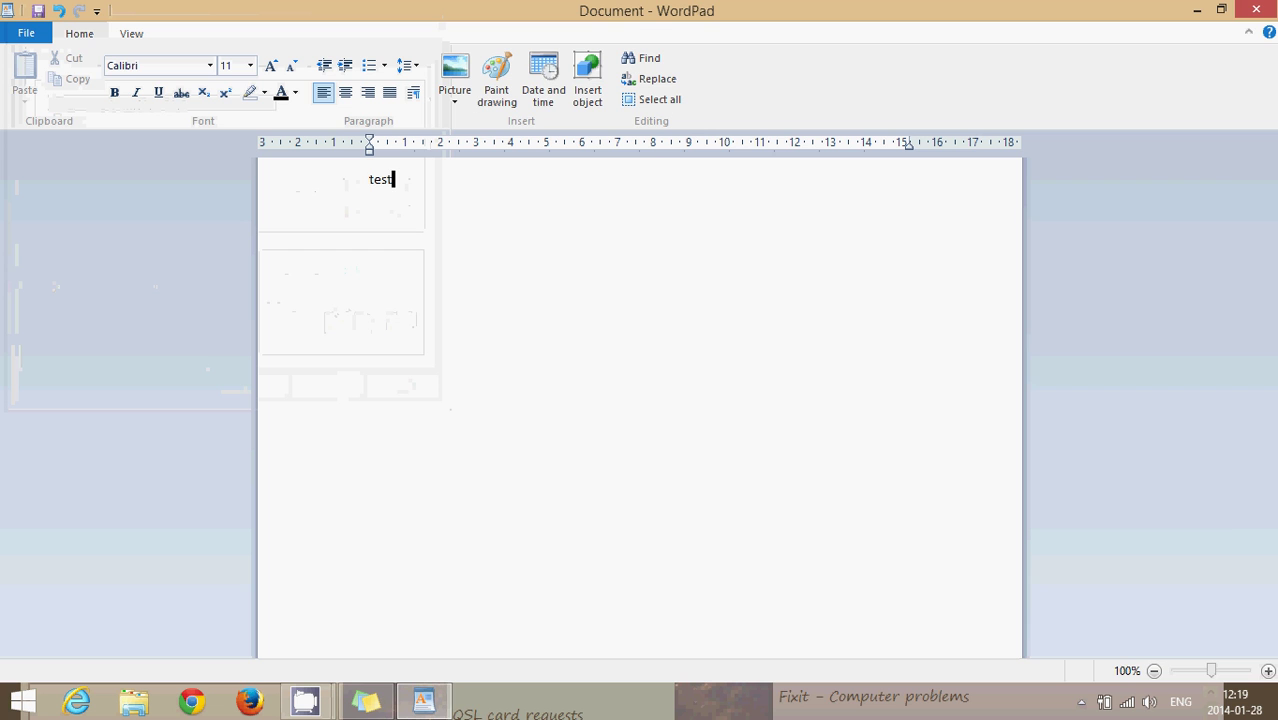
pyautogui.click(1256, 10)
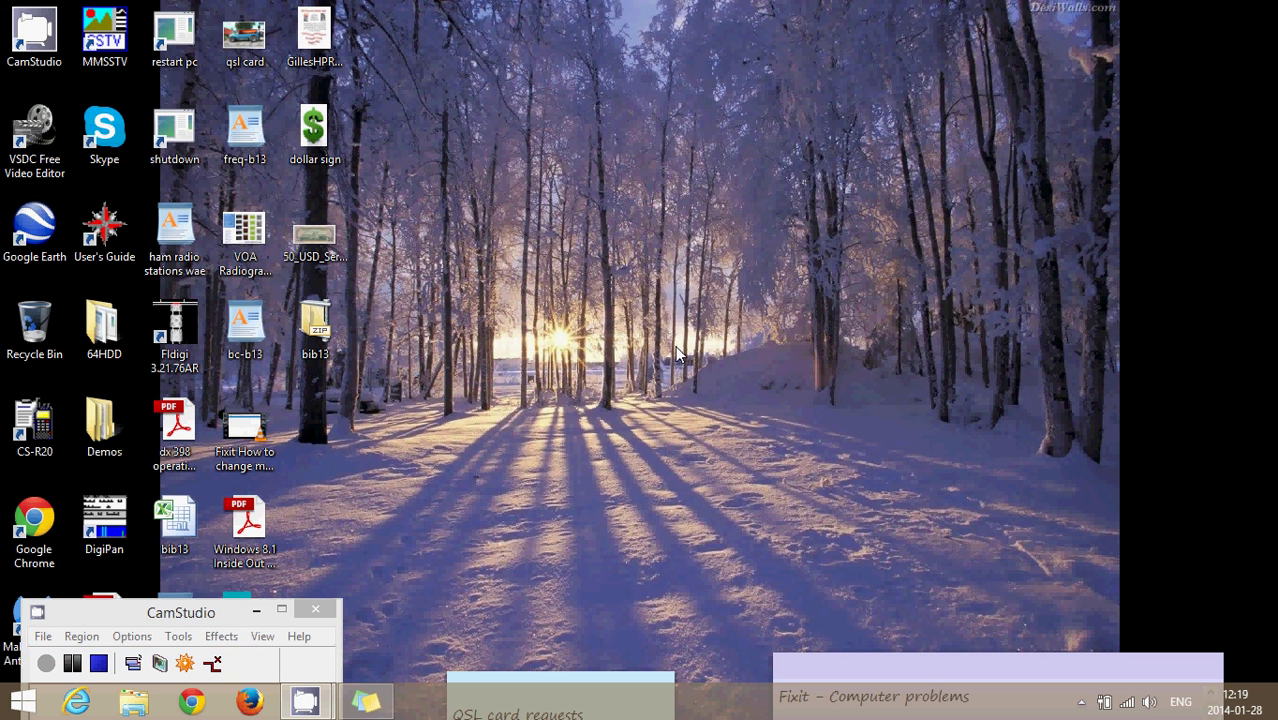
# - Search for "printer" again, reopen Device settings and scan for a device to add, then dismiss the scan
pyautogui.moveTo(1272, 4)
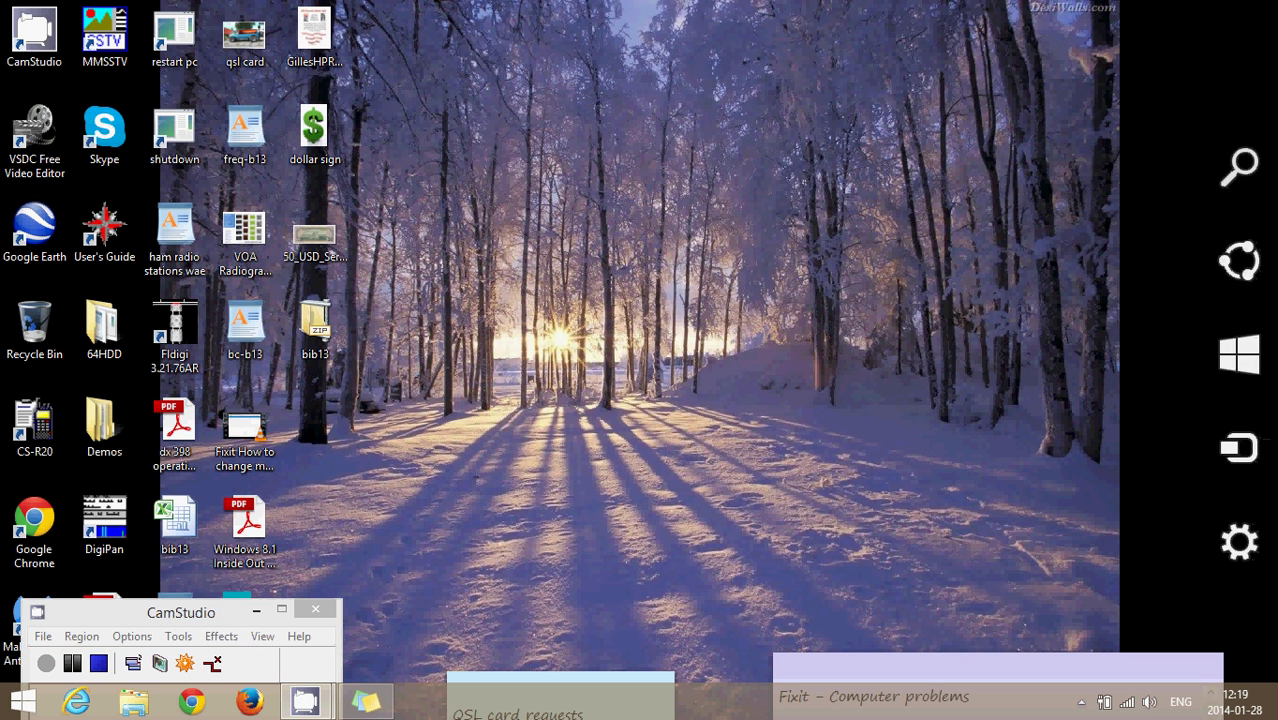
pyautogui.click(1207, 196)
pyautogui.write('p')
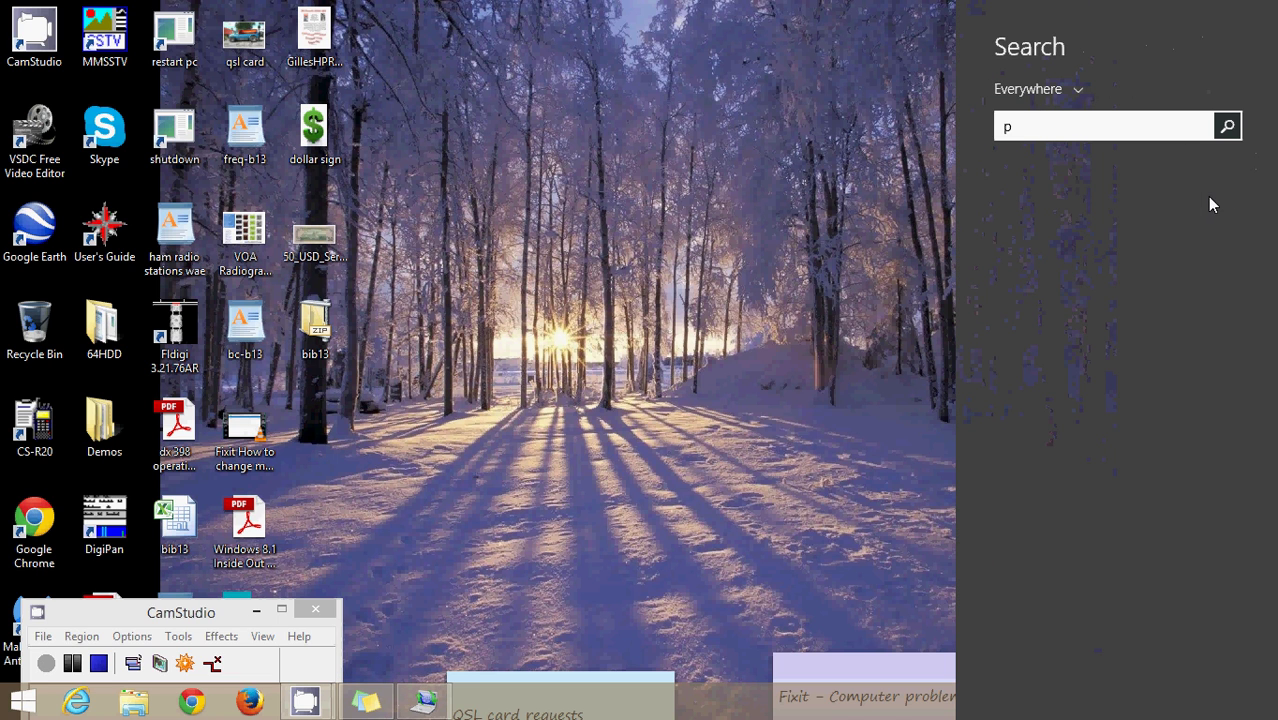
pyautogui.write('rinter')
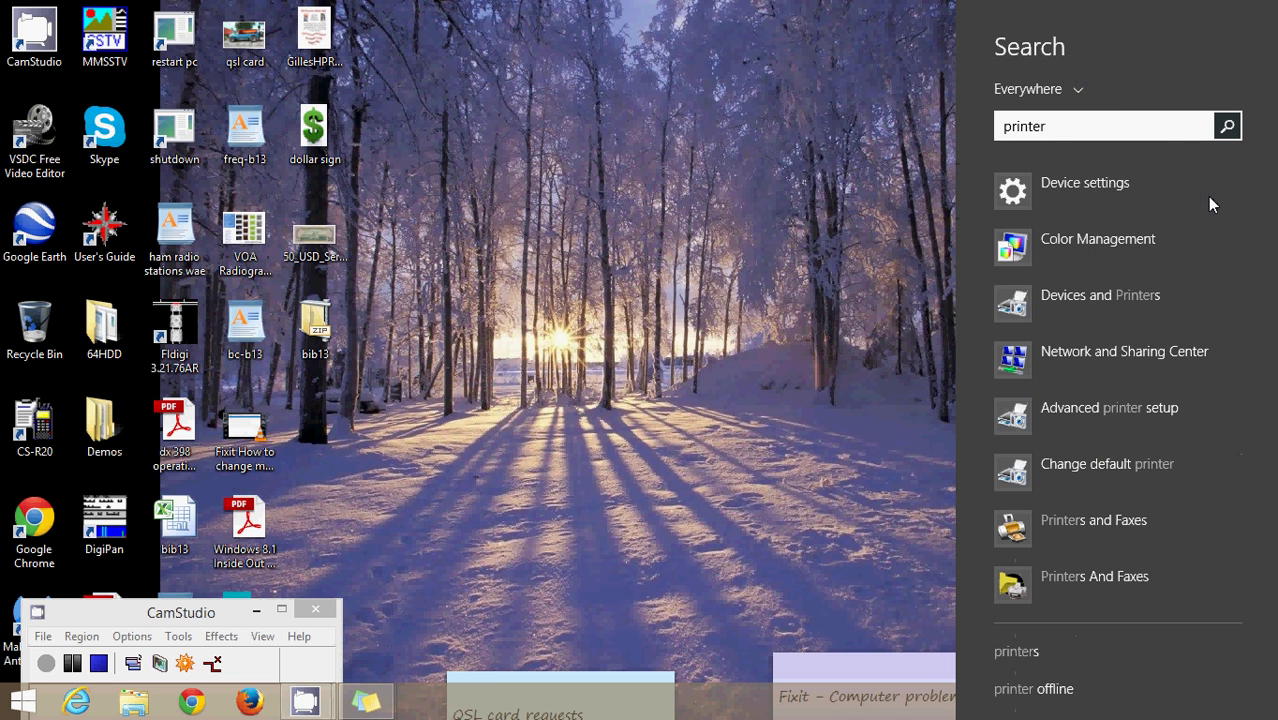
pyautogui.click(1065, 190)
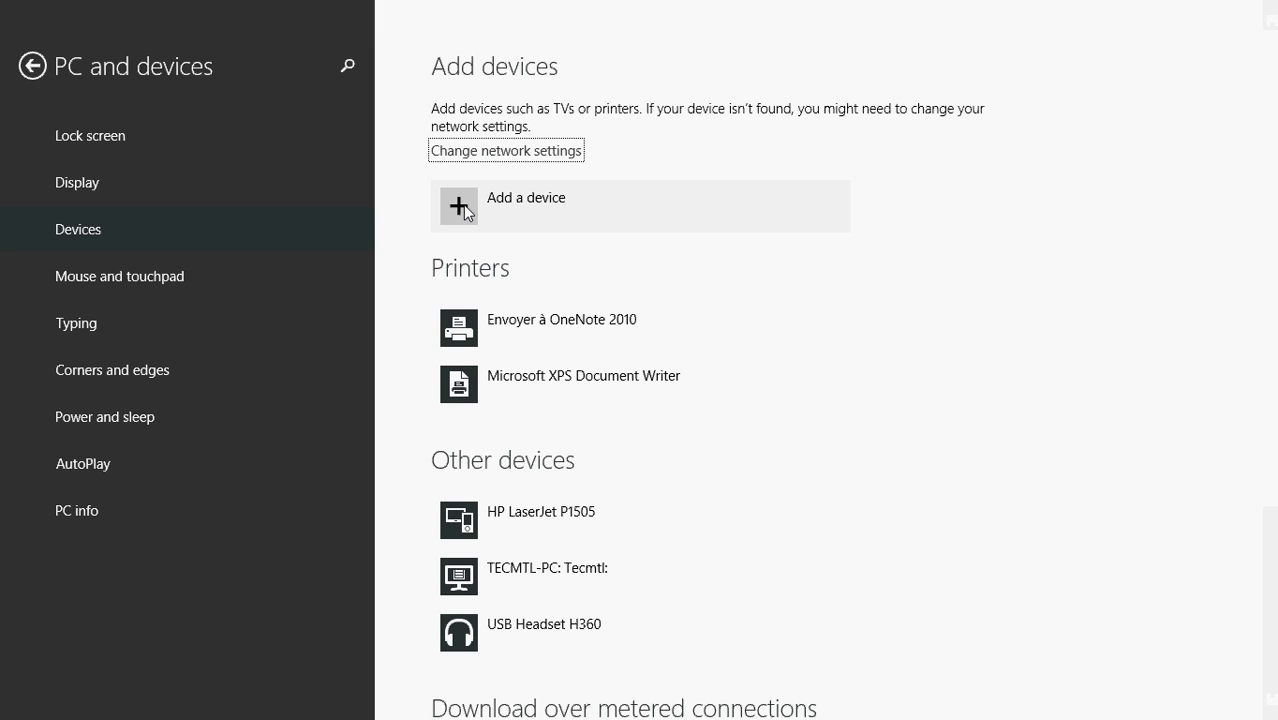
pyautogui.click(463, 204)
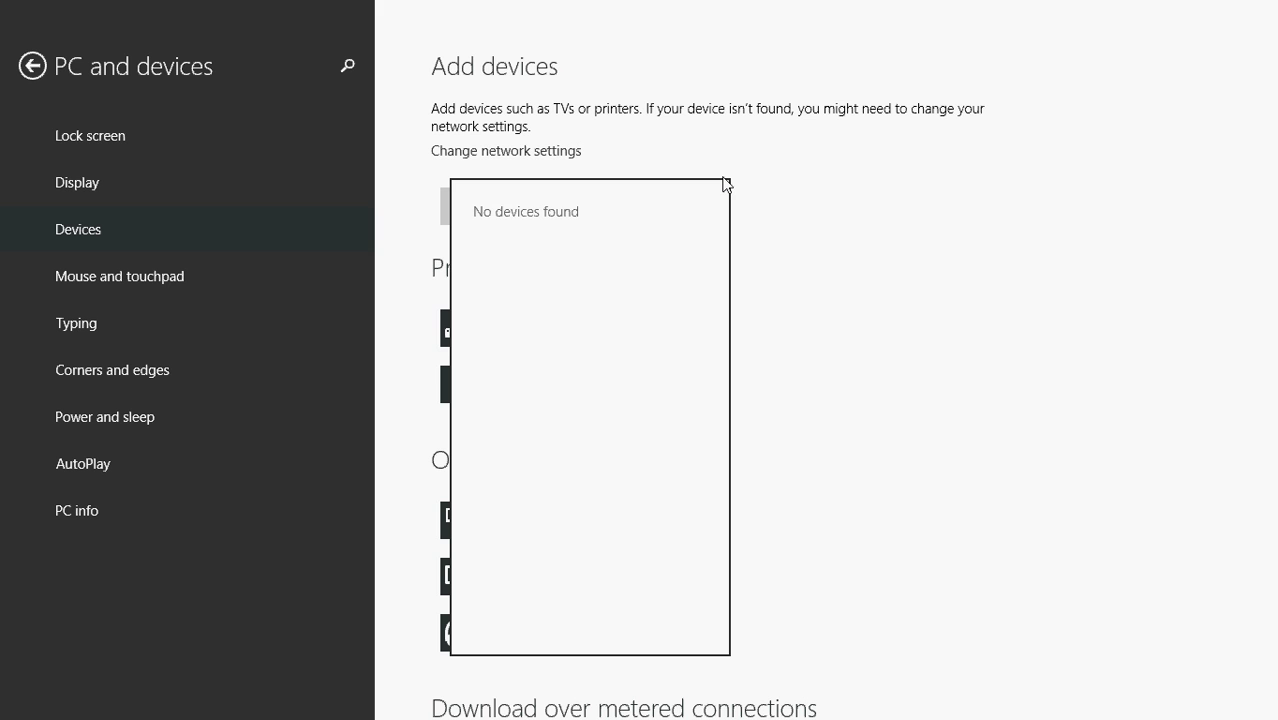
pyautogui.click(945, 262)
# - Switch to Google Chrome from the Start screen and load the hp.ca website
pyautogui.press('super')
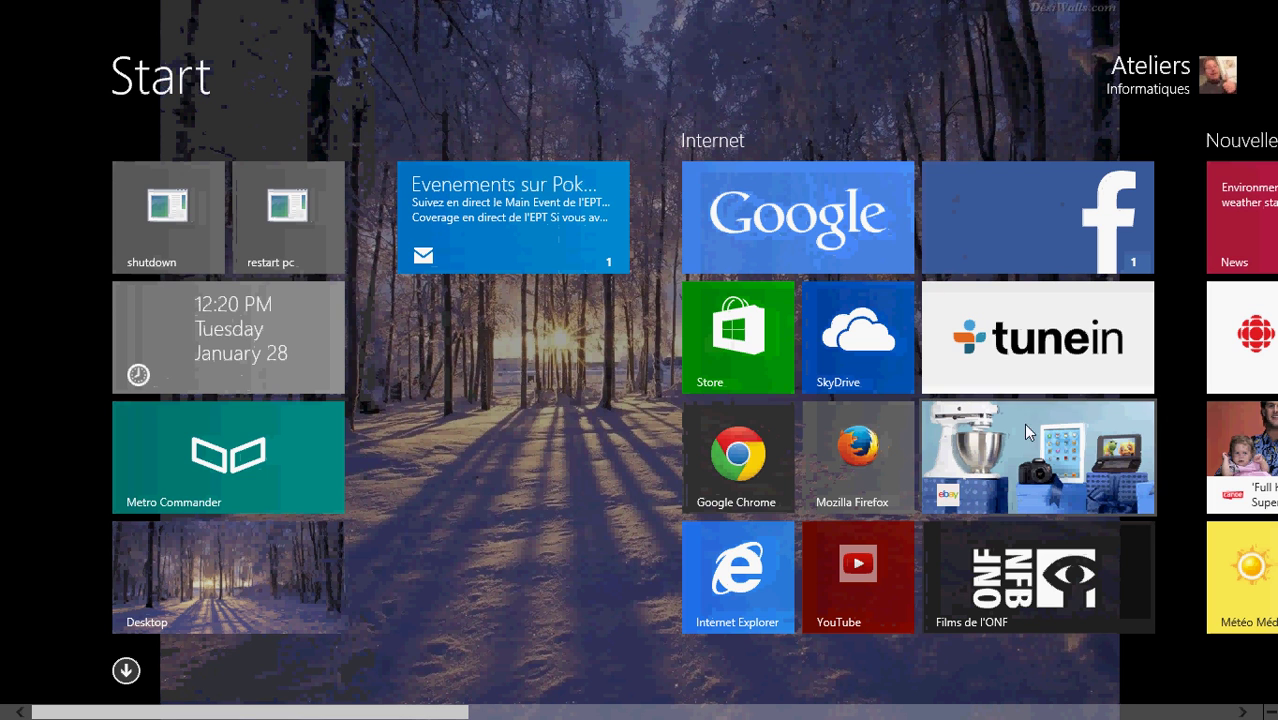
pyautogui.click(727, 463)
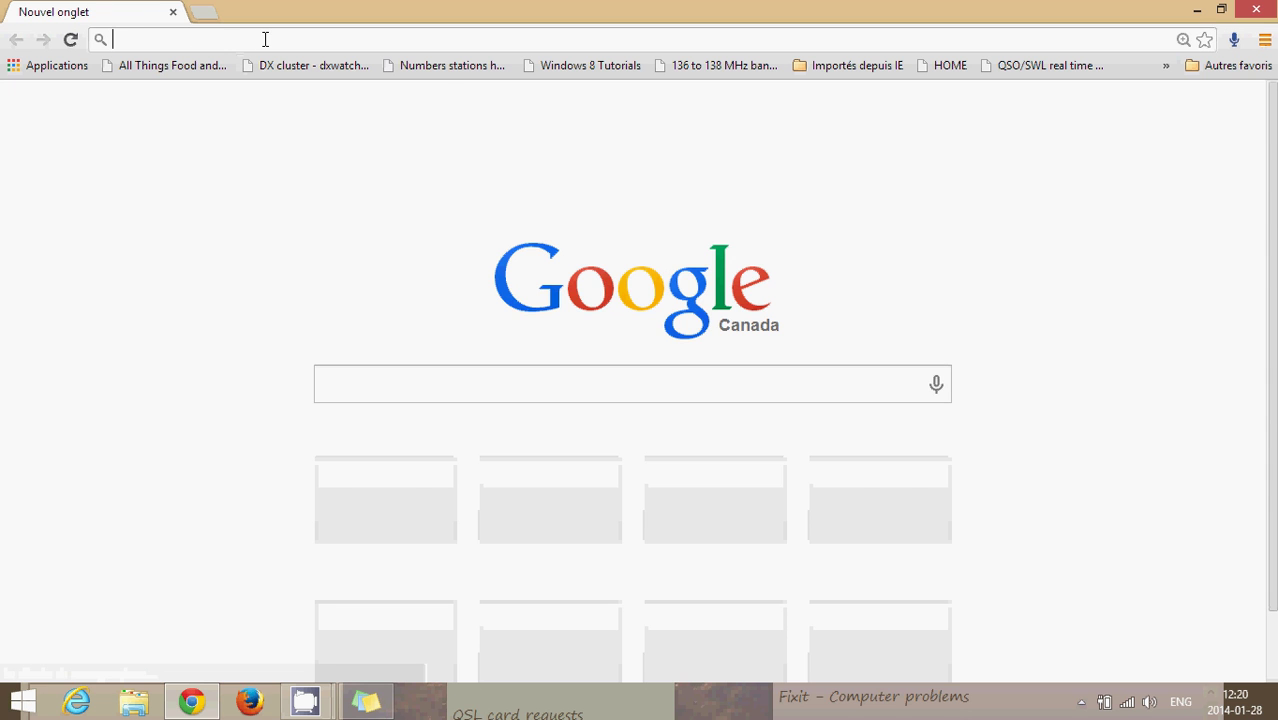
pyautogui.write('hp.')
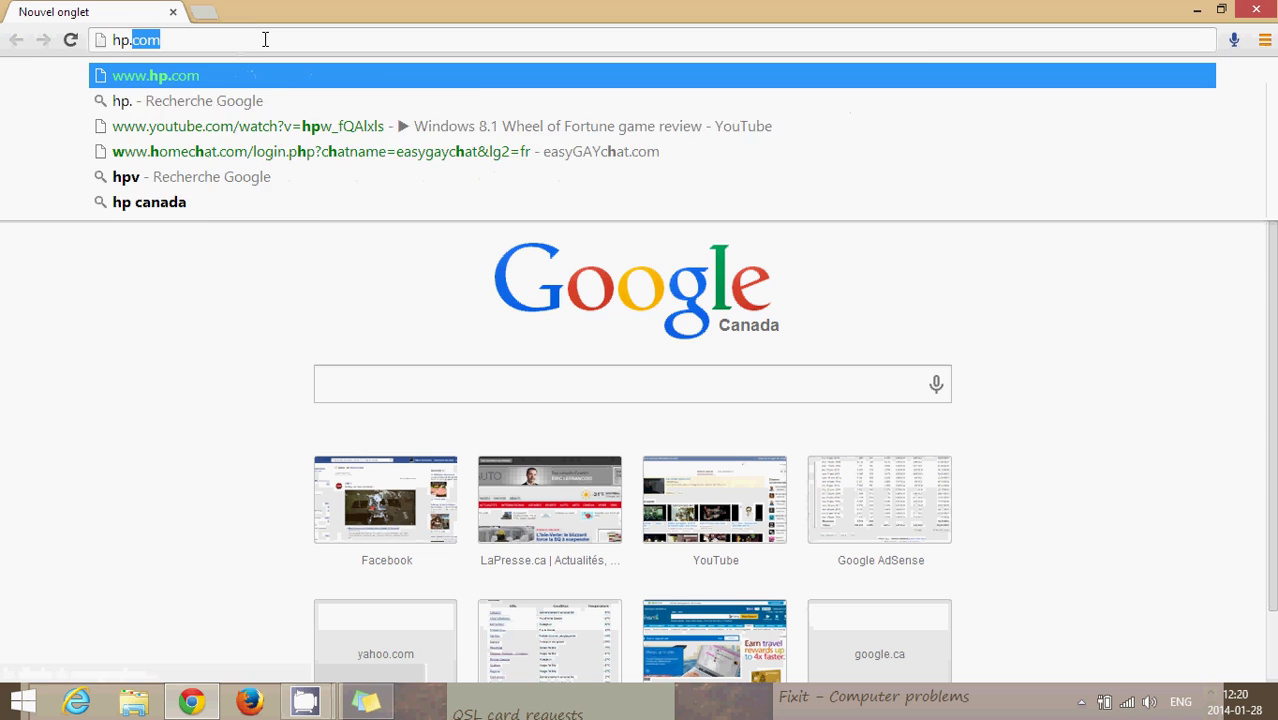
pyautogui.write('ca')
pyautogui.press('Return')
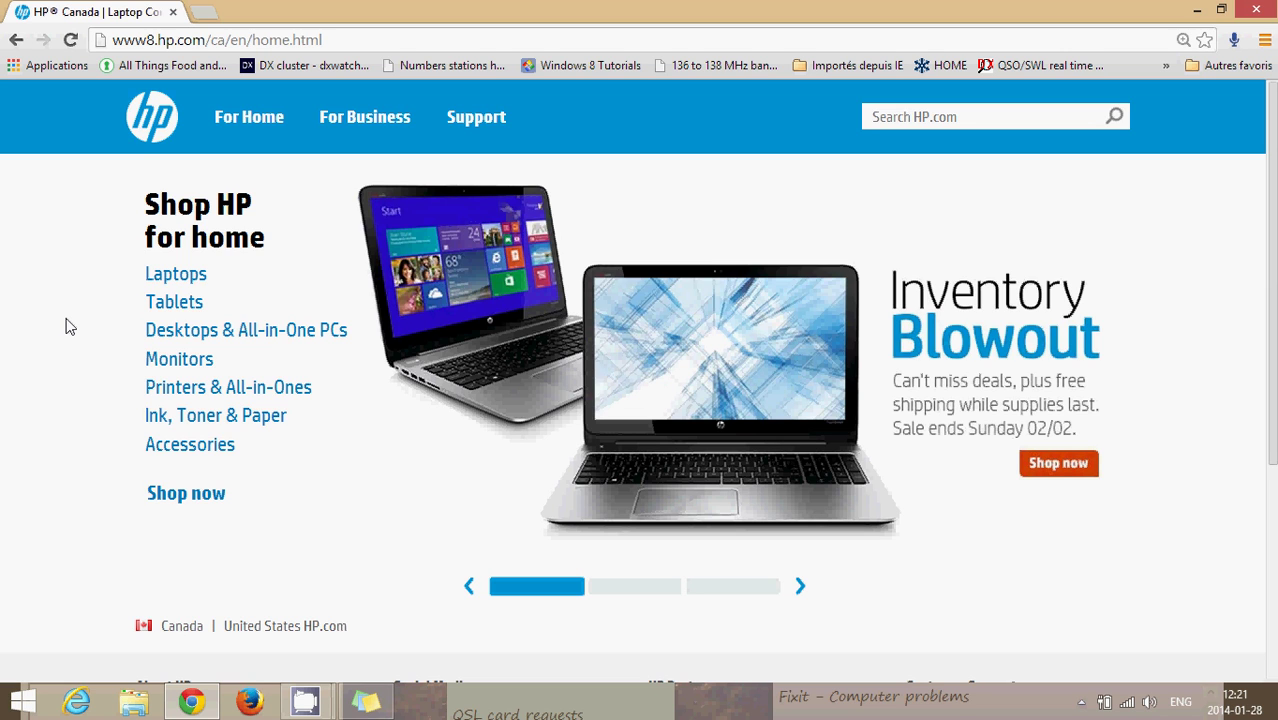
# - On HP's driver download page, find the product "laseret p1505" and open the HP LaserJet P1505 Printer drivers page
pyautogui.moveTo(478, 118)
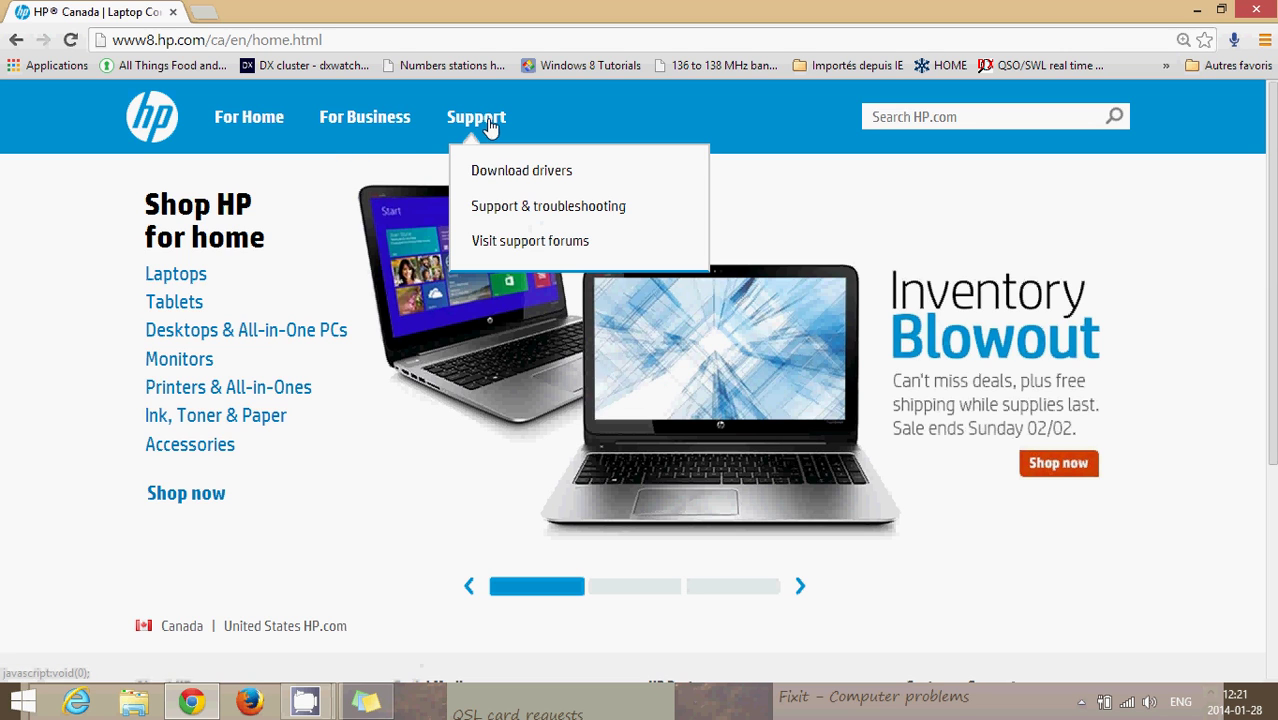
pyautogui.click(553, 178)
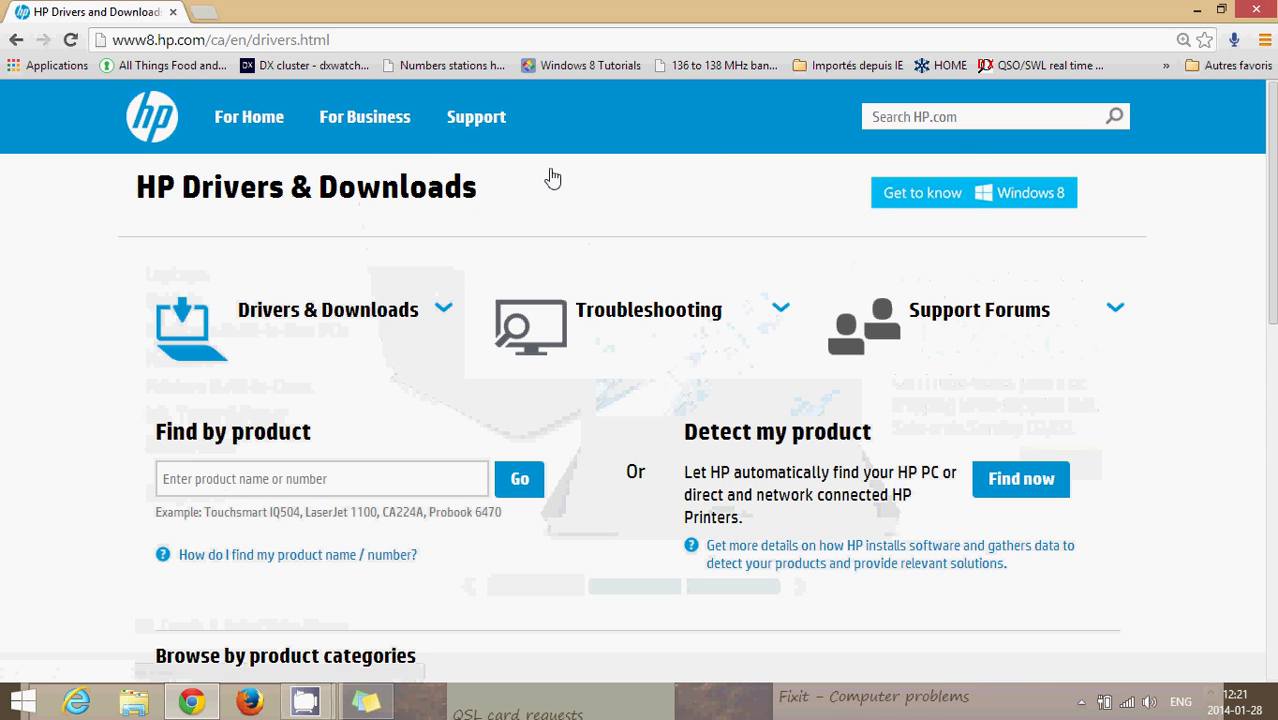
pyautogui.click(308, 482)
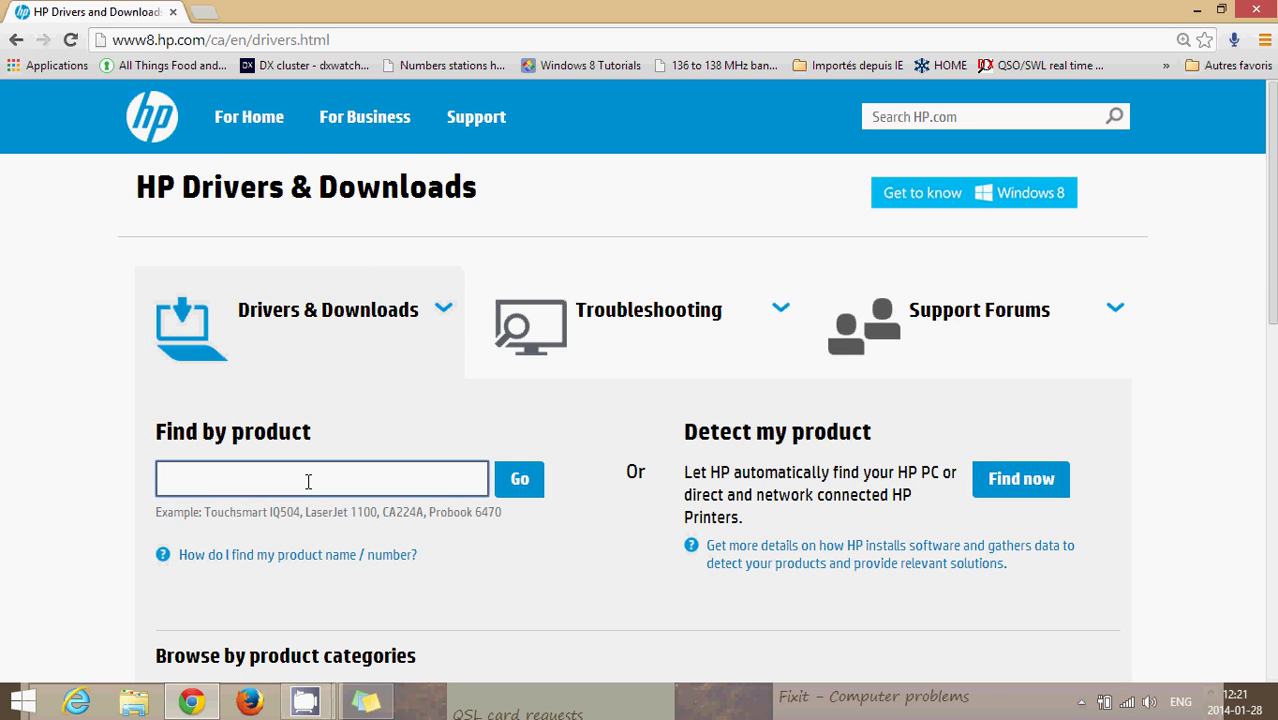
pyautogui.write('laseret p1505')
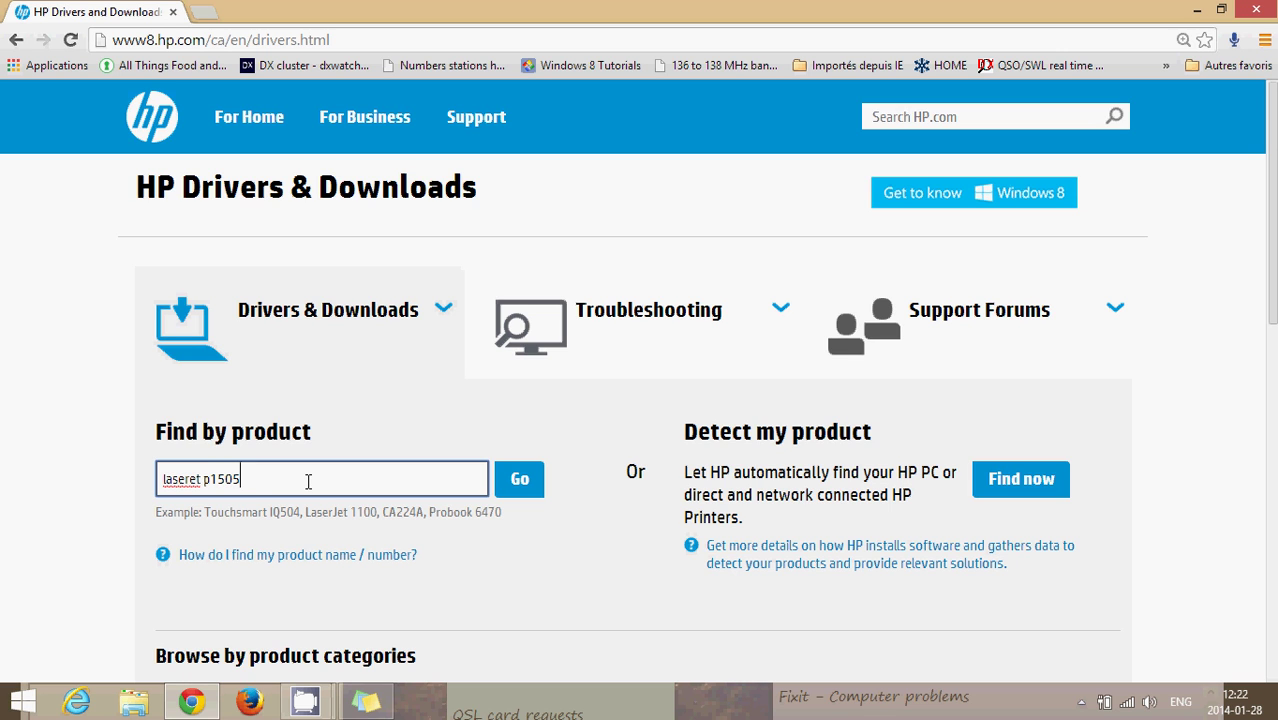
pyautogui.click(521, 483)
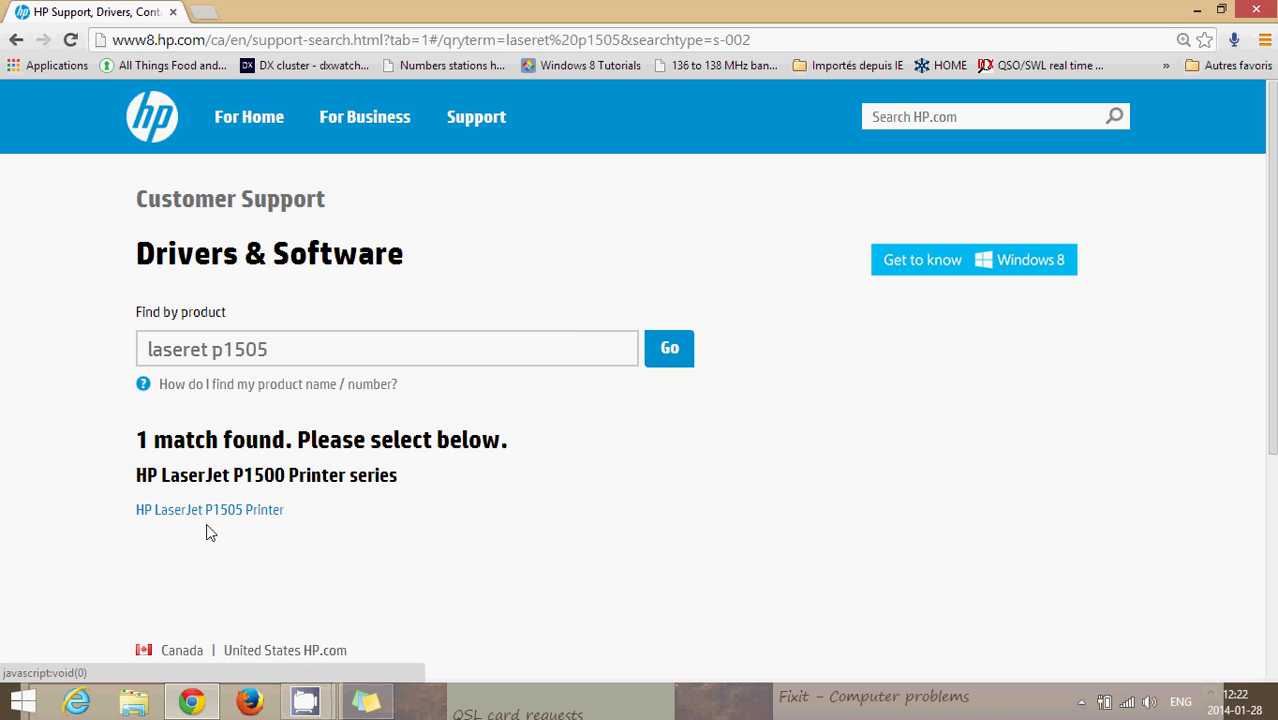
pyautogui.click(238, 512)
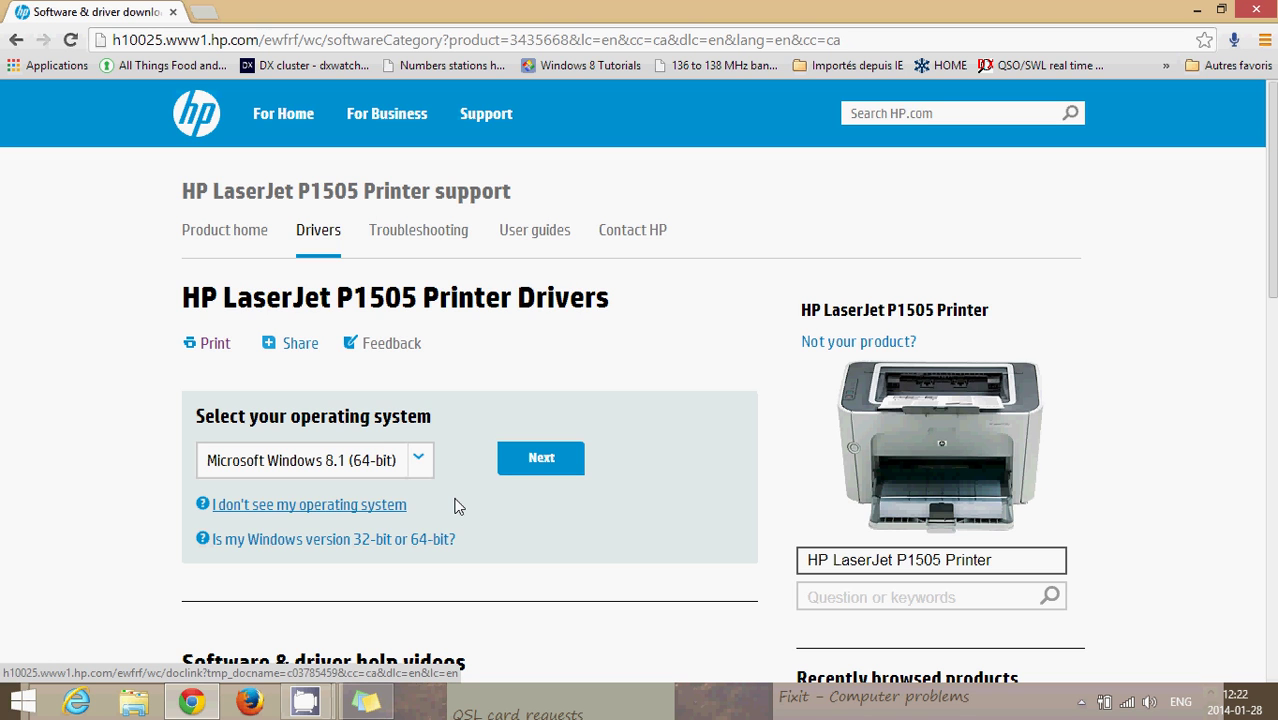
# - List the Microsoft Windows 8.1 (64-bit) downloads and download the HP LaserJet P1000-P1500 Hostbased Plug and Play Basic Driver
pyautogui.scroll(-2, 639, 542)
pyautogui.scroll(1, 639, 542)
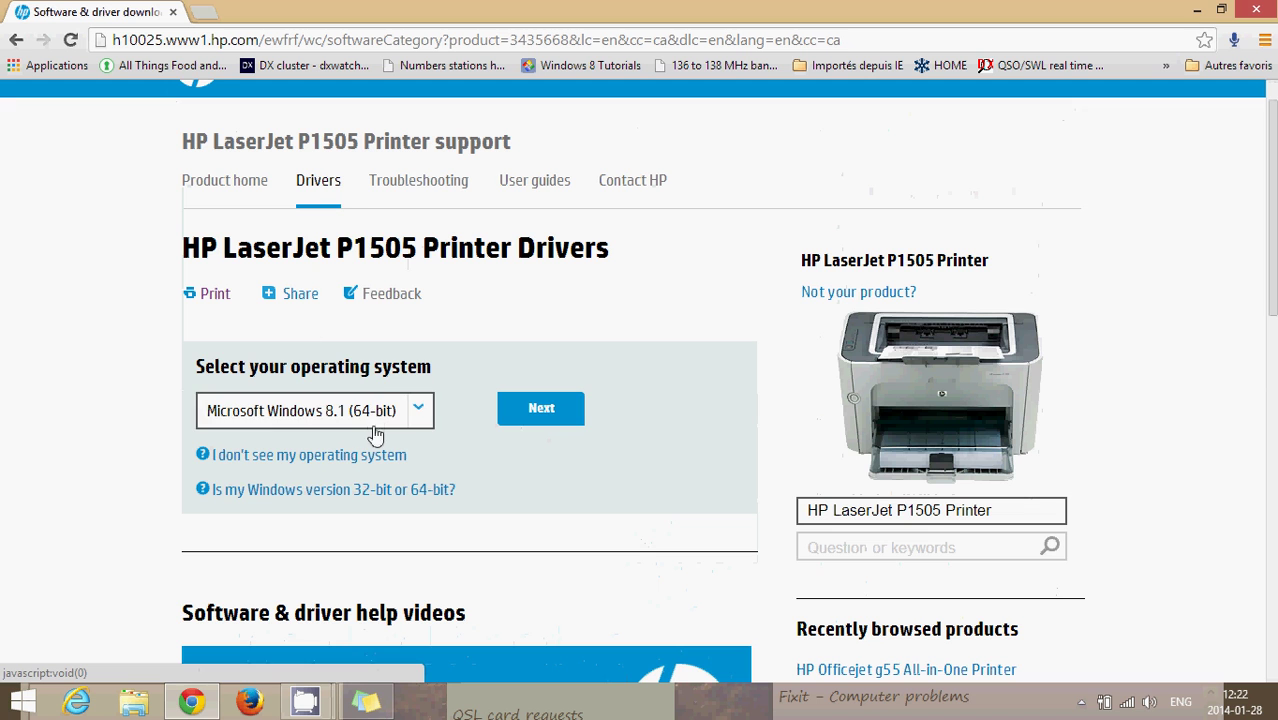
pyautogui.click(550, 415)
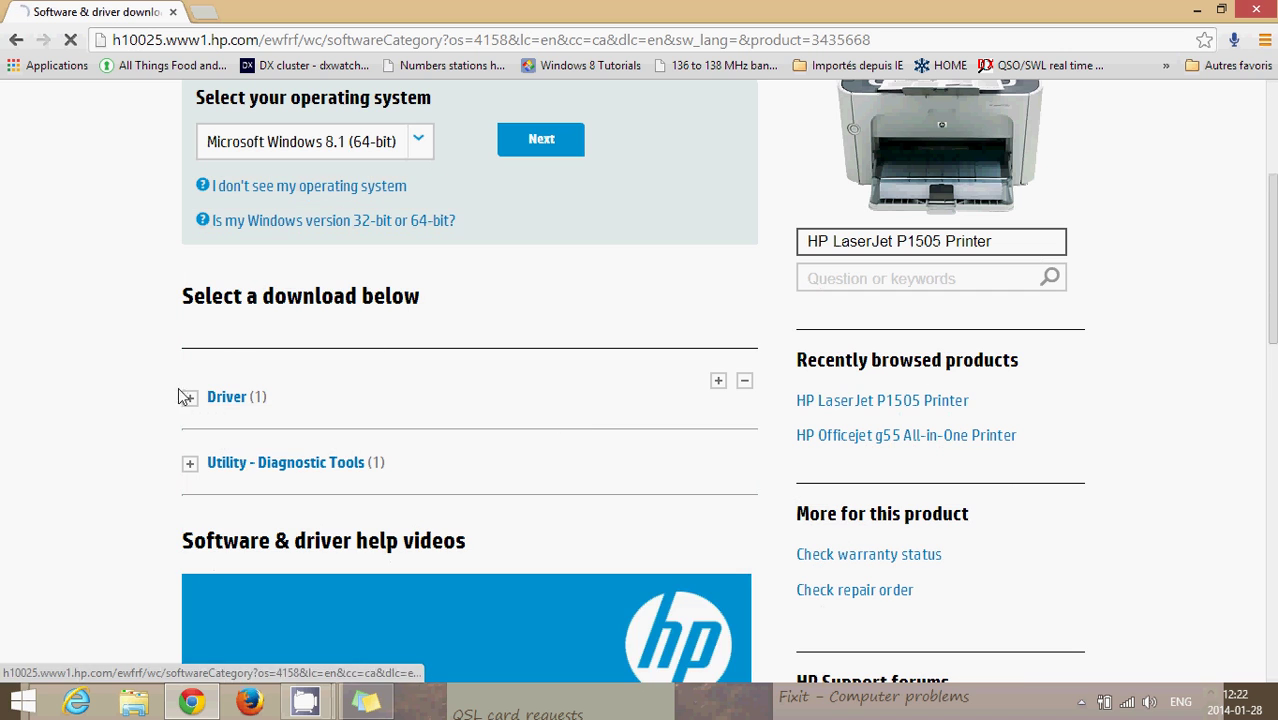
pyautogui.click(190, 405)
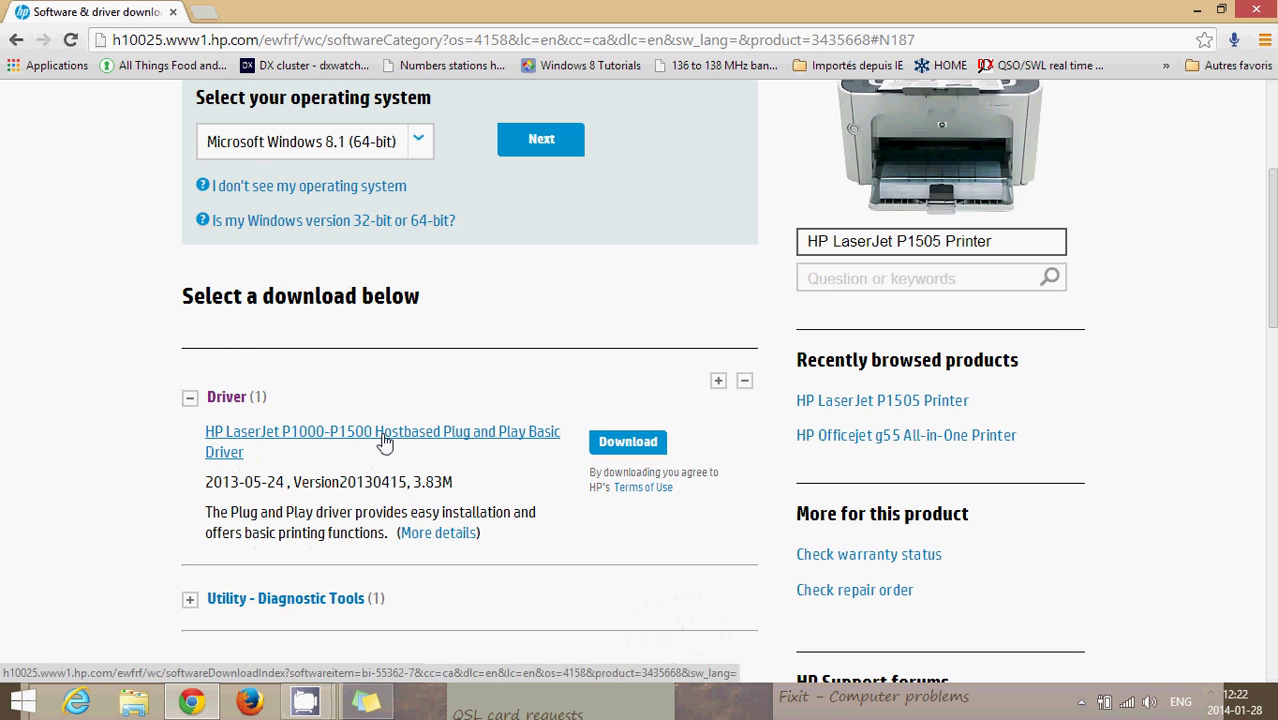
pyautogui.click(628, 442)
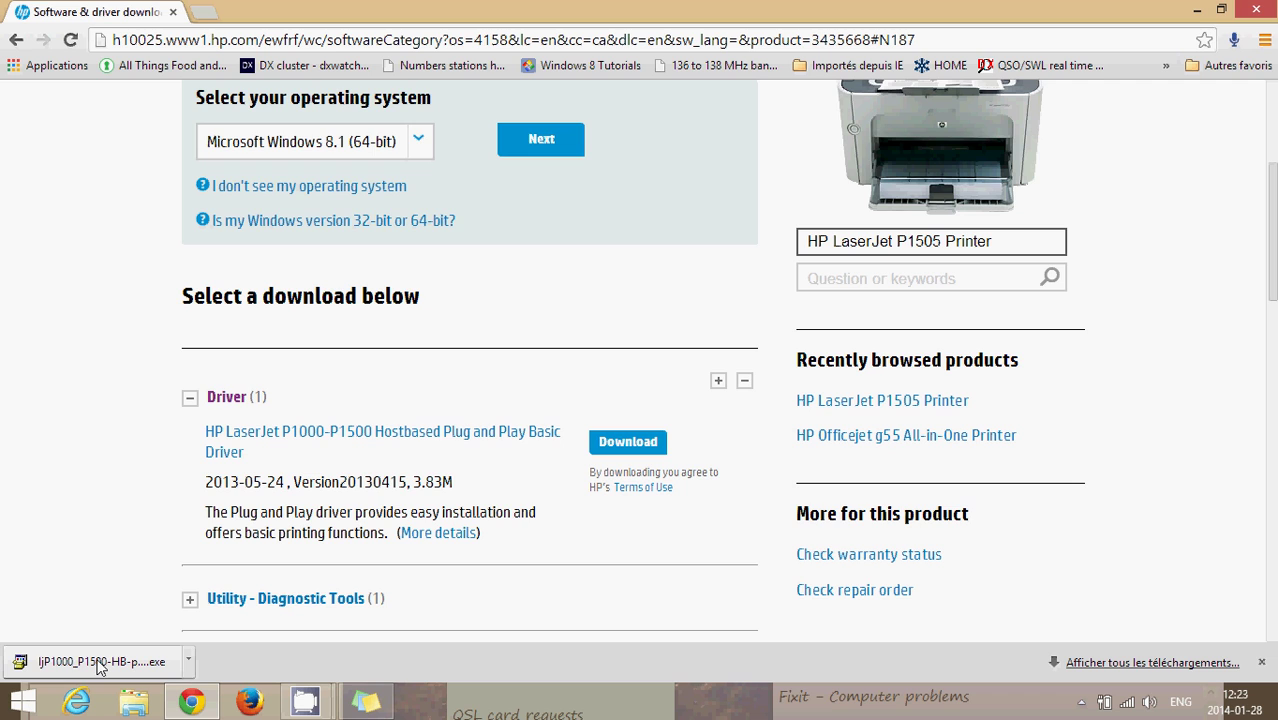
# - Run the downloaded driver installer, accept the license agreement, finish the installation and close the browser
pyautogui.click(100, 663)
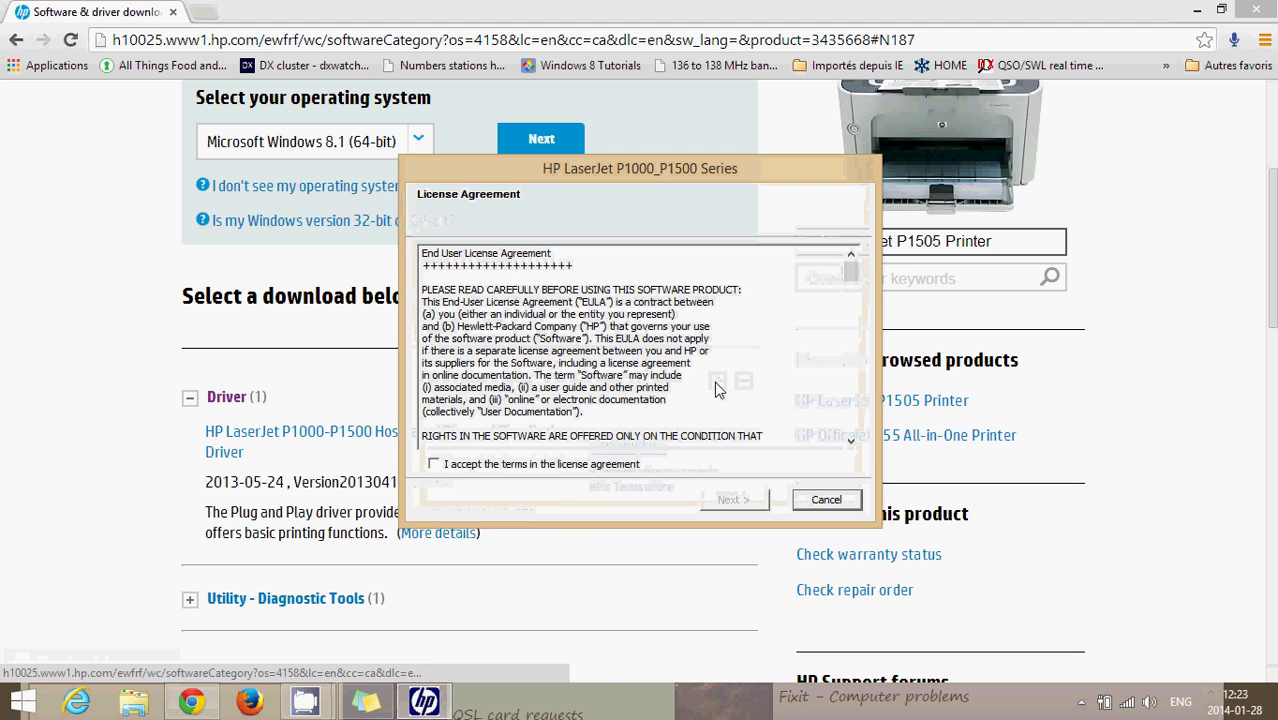
pyautogui.click(435, 465)
pyautogui.click(740, 500)
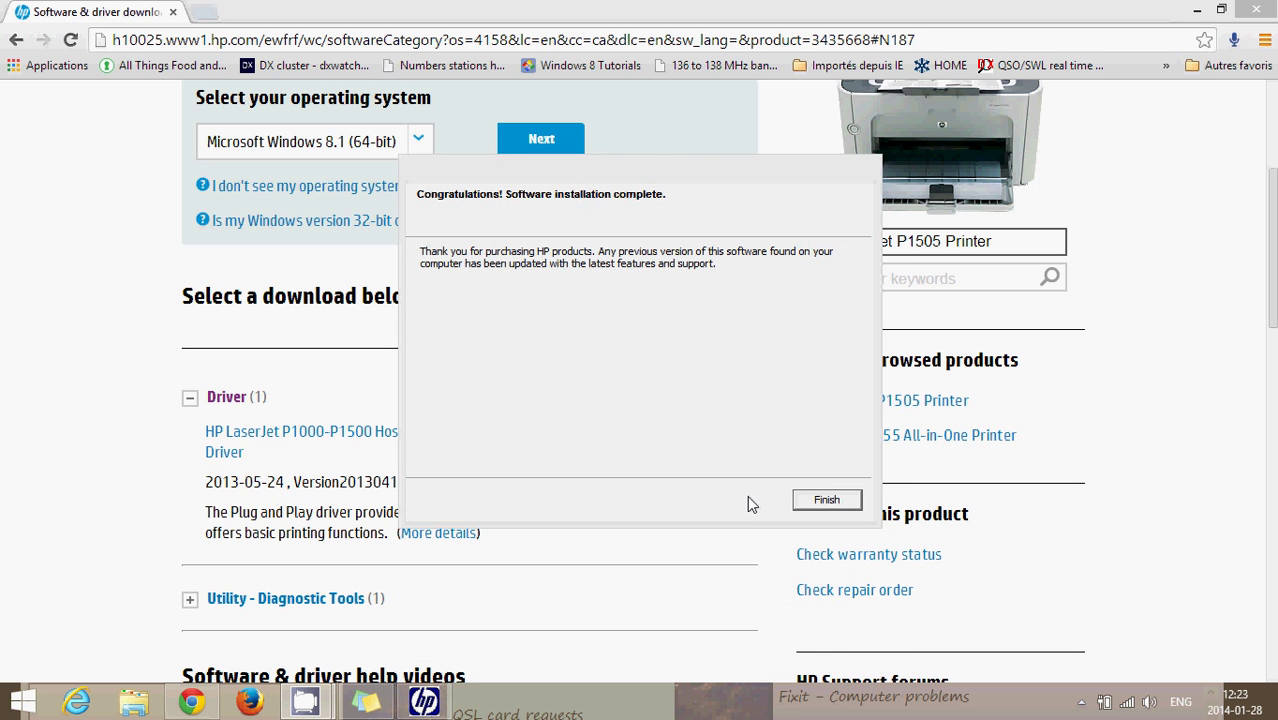
pyautogui.click(836, 500)
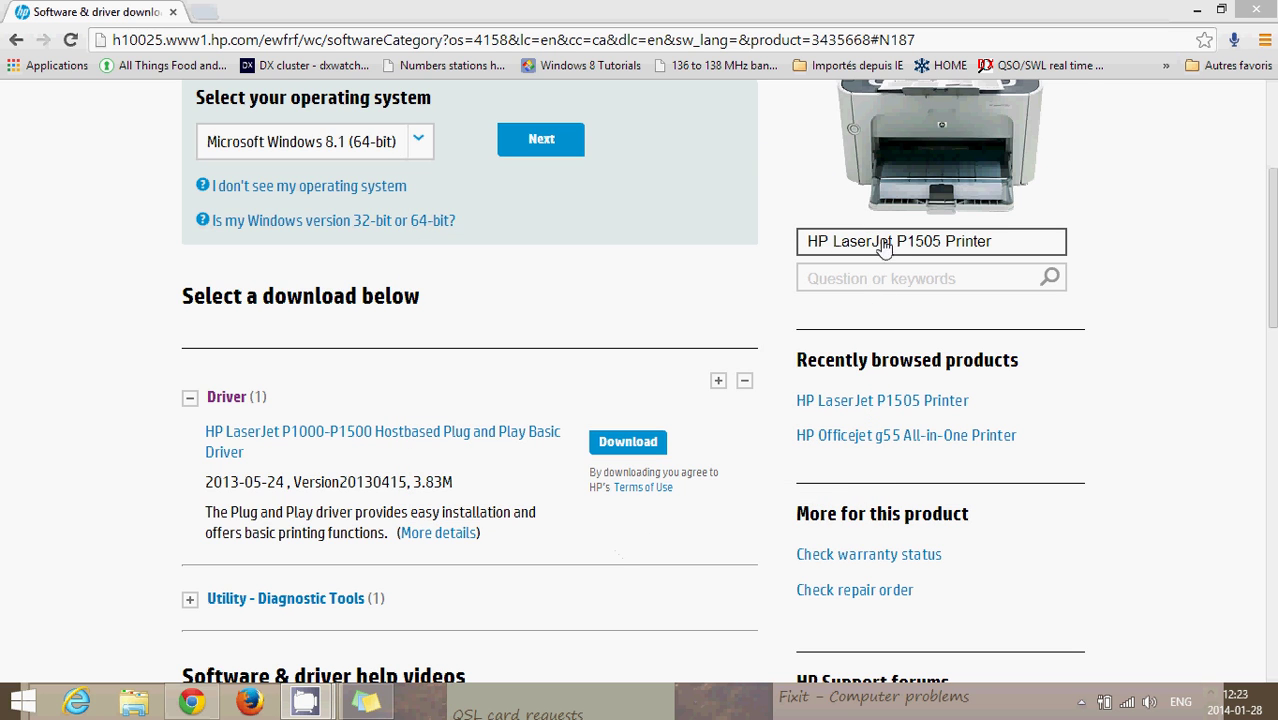
pyautogui.click(1256, 10)
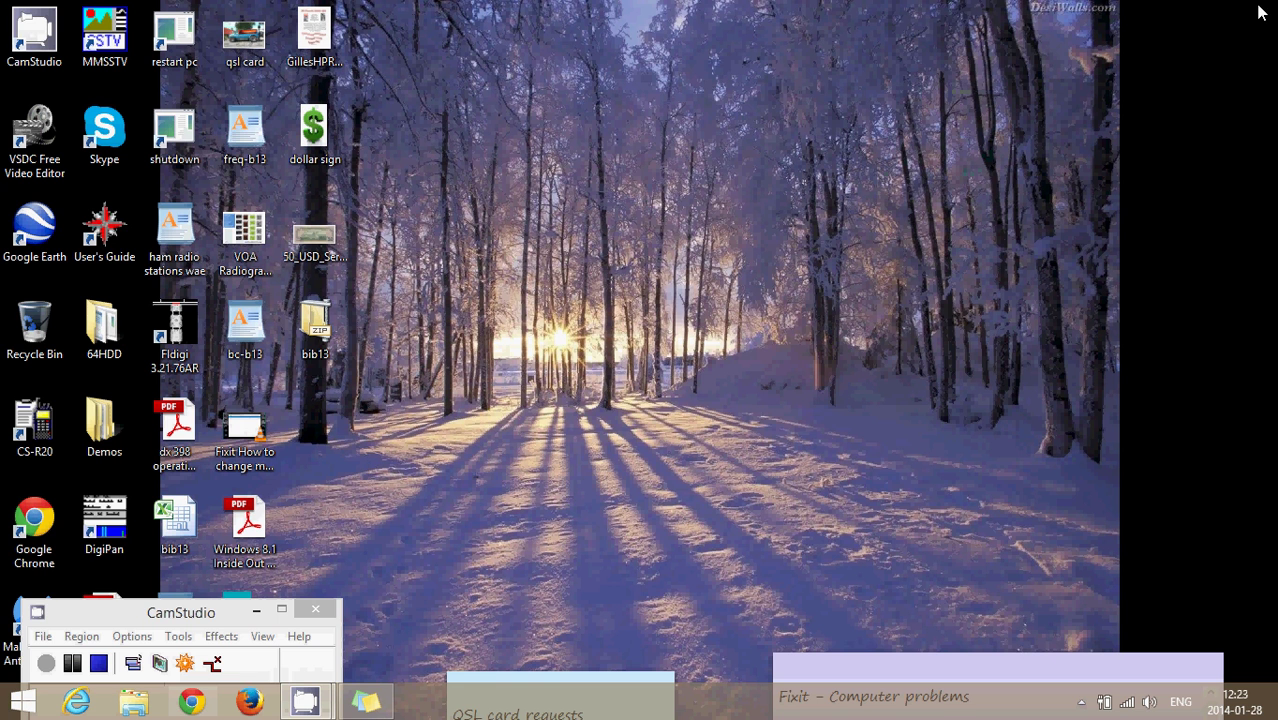
# - Search for "printer", open Device settings to check the list of installed printers, and return to the desktop
pyautogui.moveTo(1275, 3)
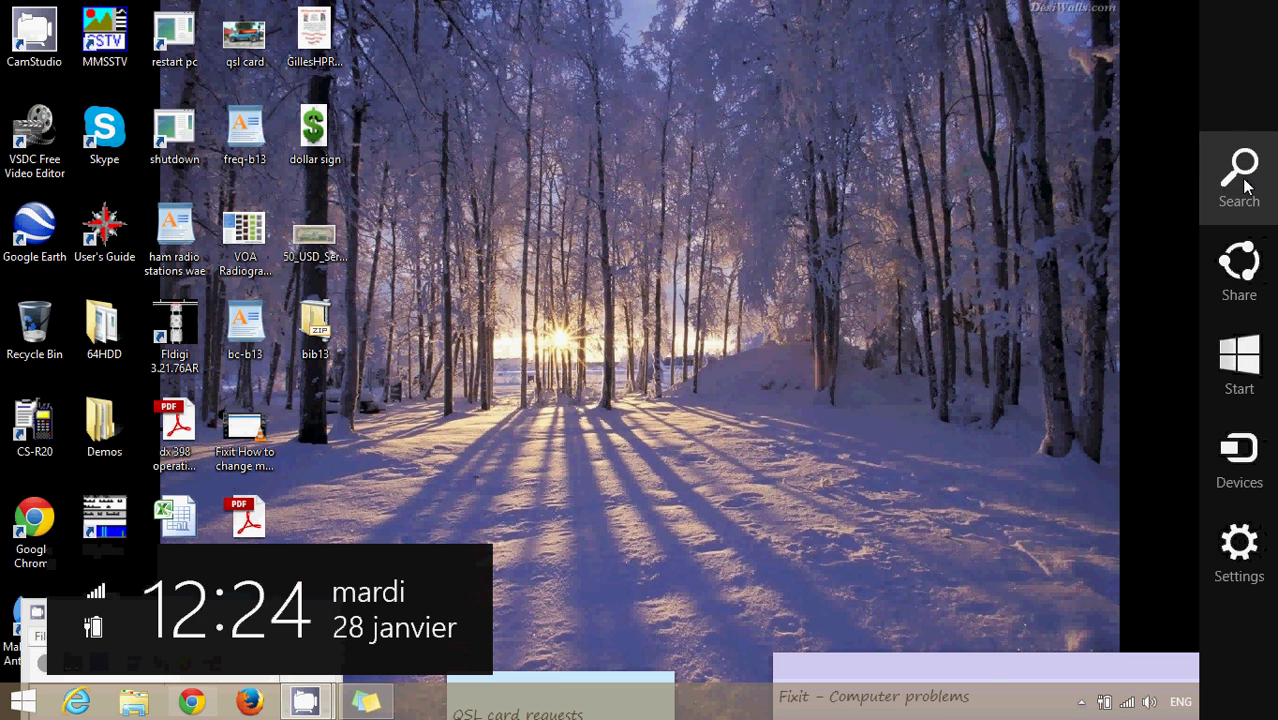
pyautogui.click(1242, 165)
pyautogui.write('printer')
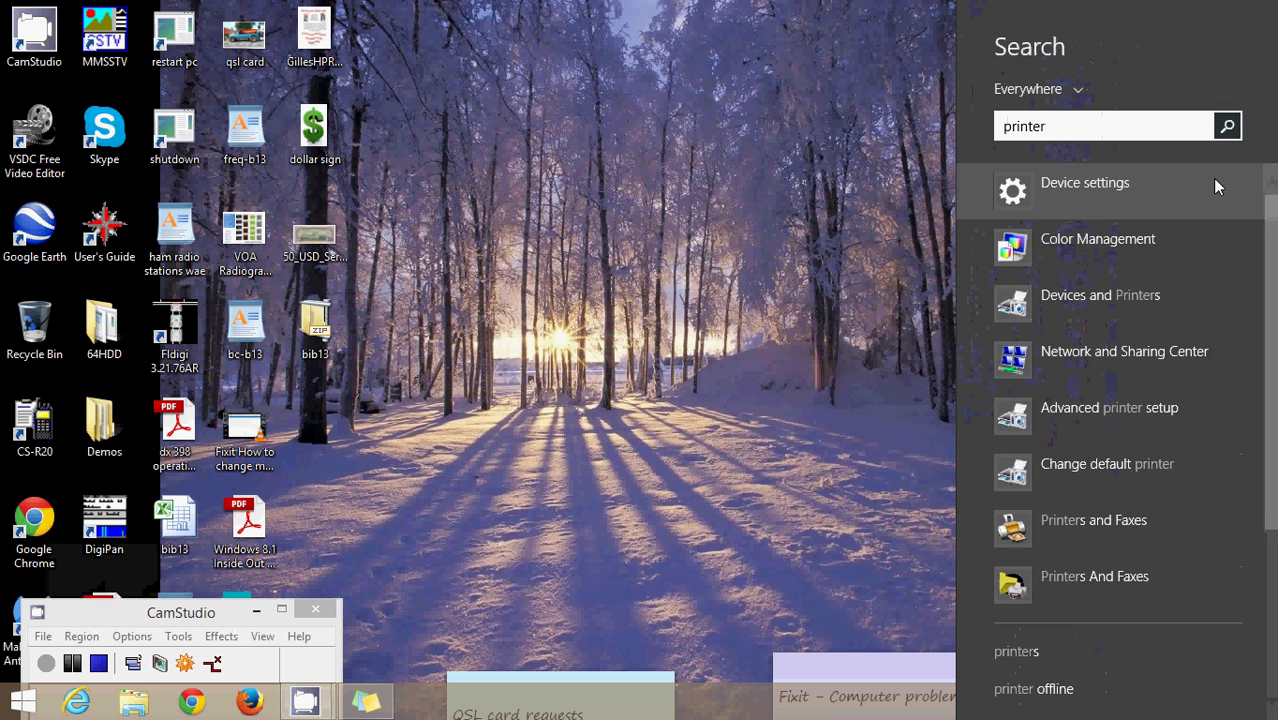
pyautogui.click(1126, 183)
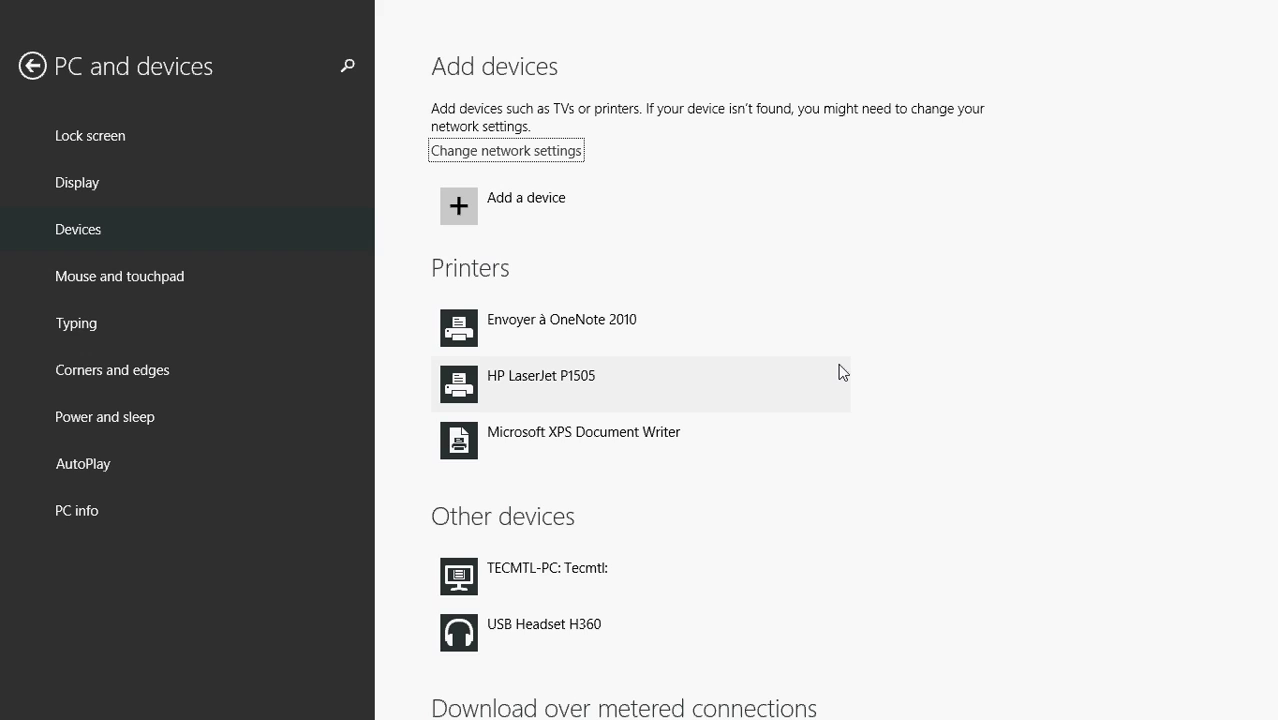
pyautogui.press('super')
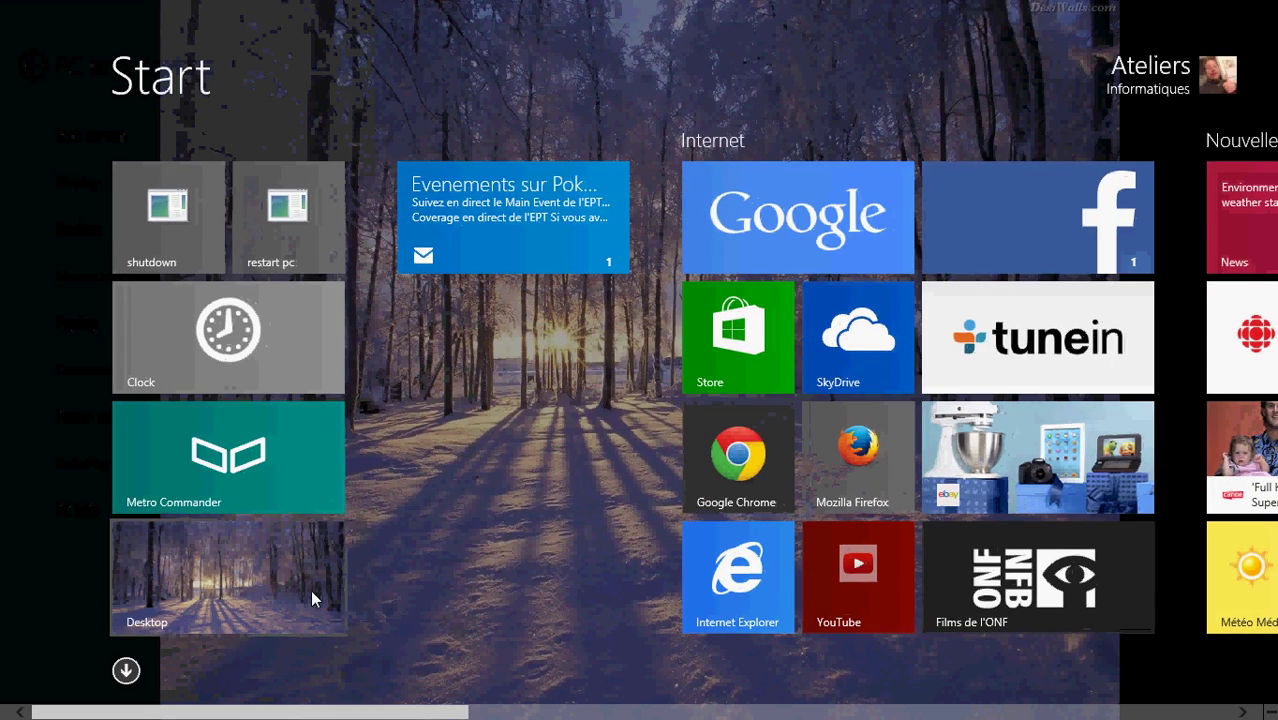
pyautogui.click(311, 590)
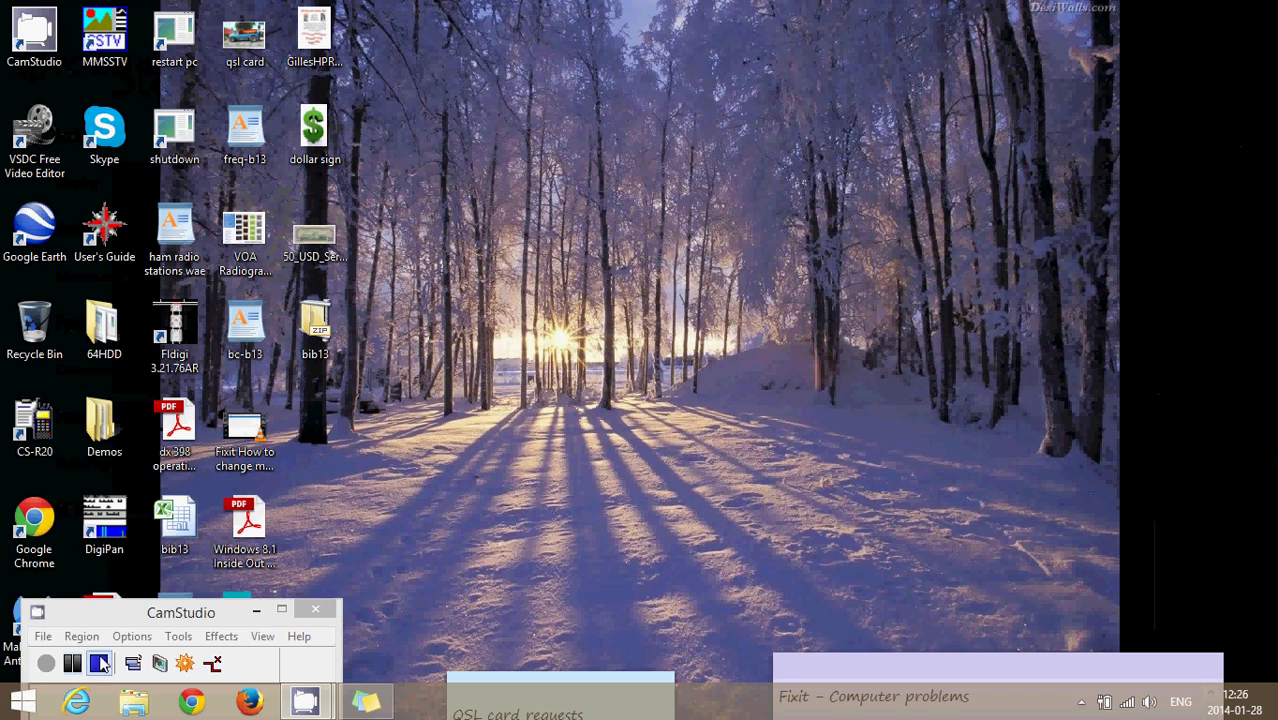